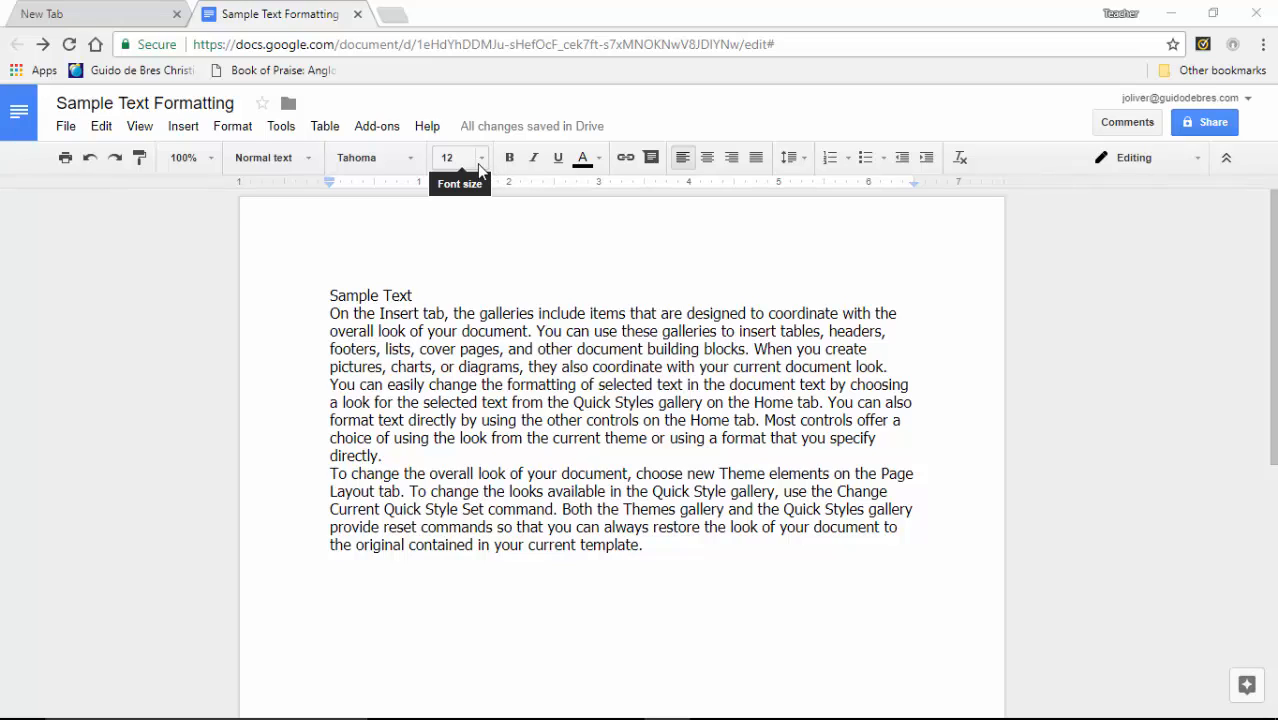
pyautogui.click(477, 160)
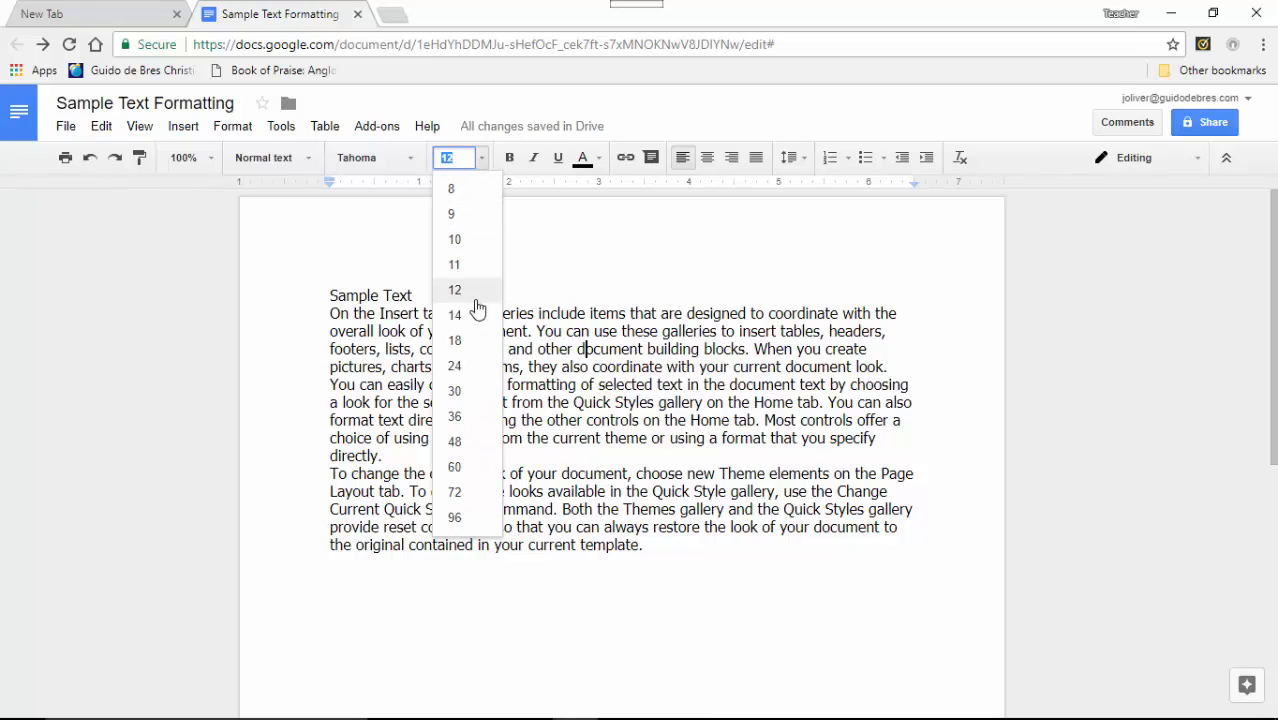
pyautogui.click(472, 162)
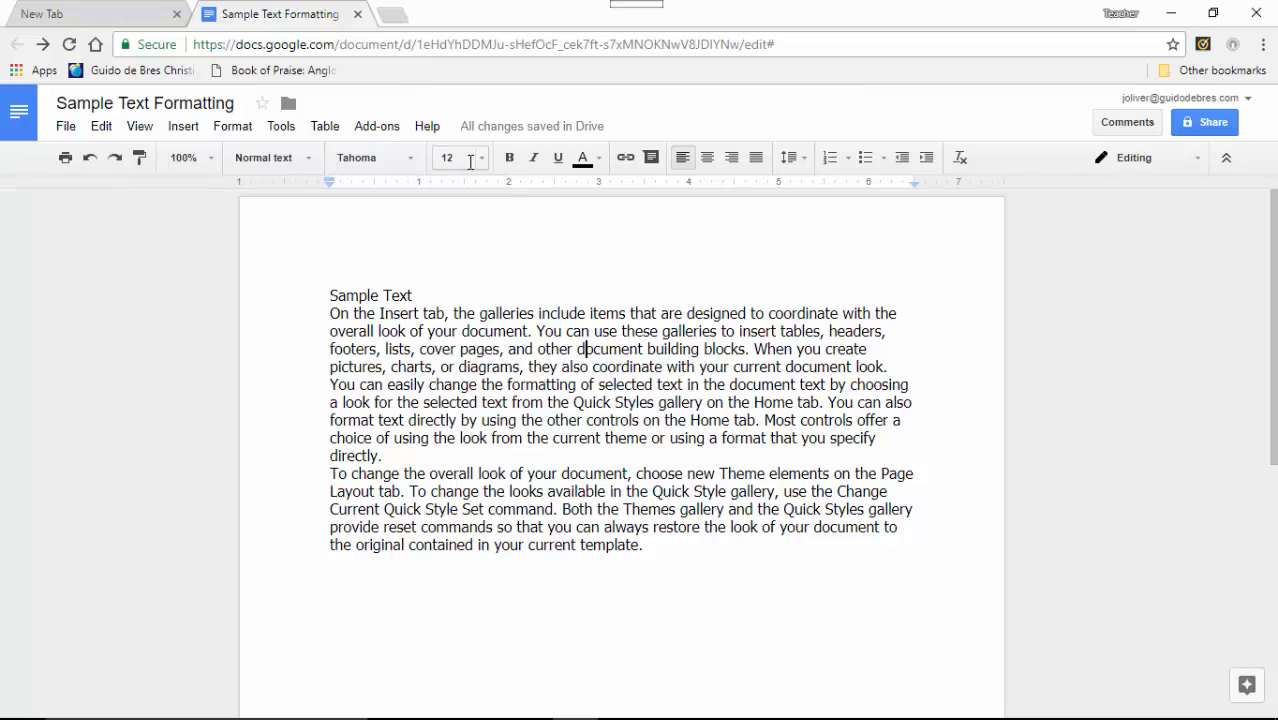
pyautogui.click(415, 162)
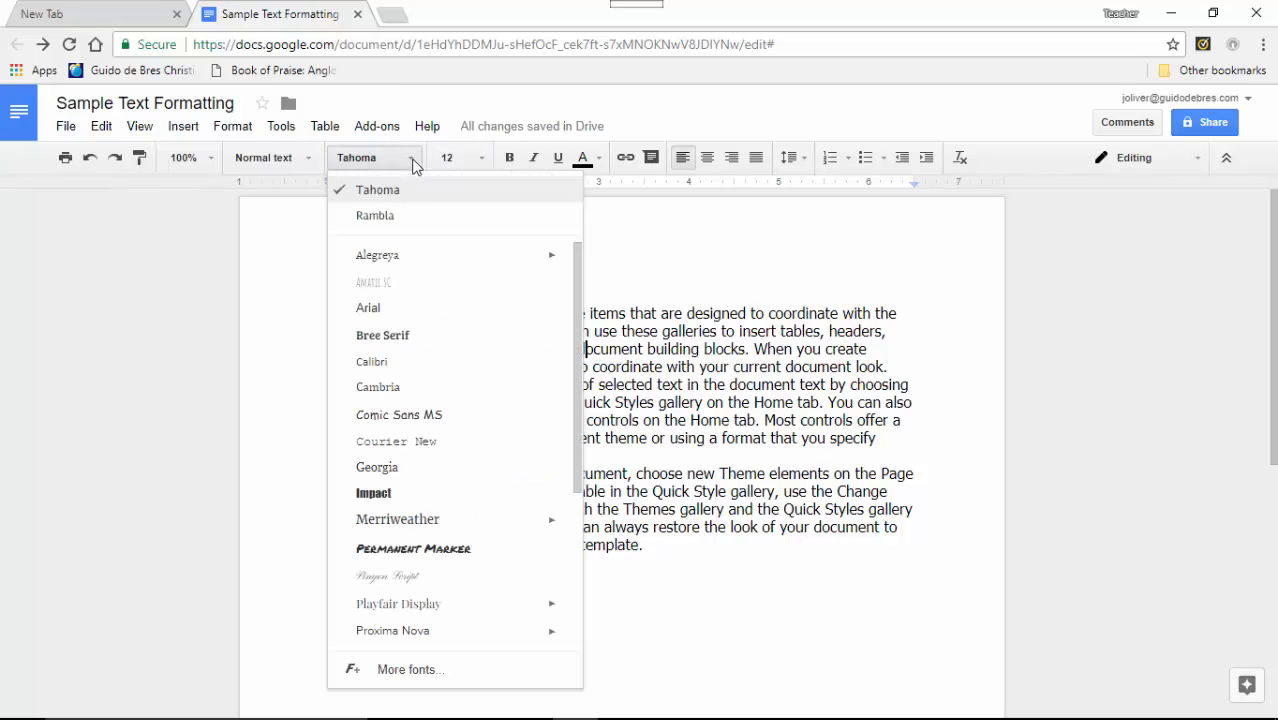
pyautogui.click(415, 163)
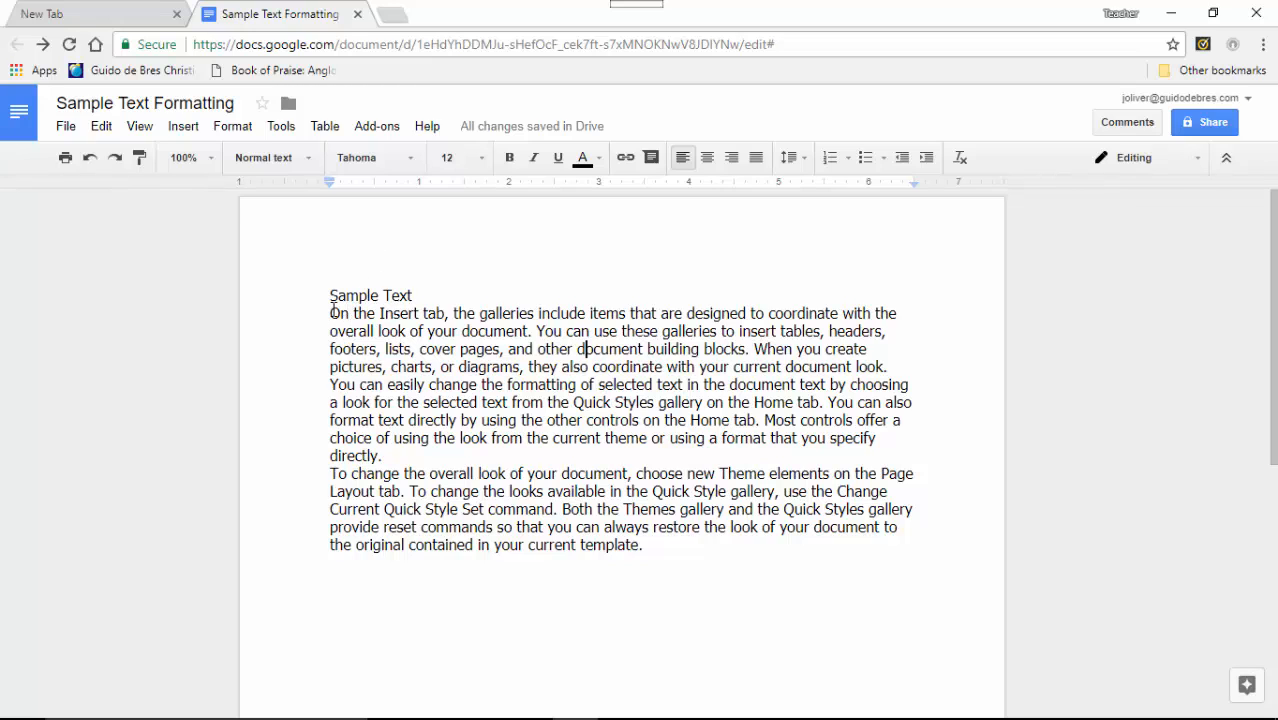
# - Set the line spacing of the entire document text to 1.15
pyautogui.hotkey('ctrl', 'a')
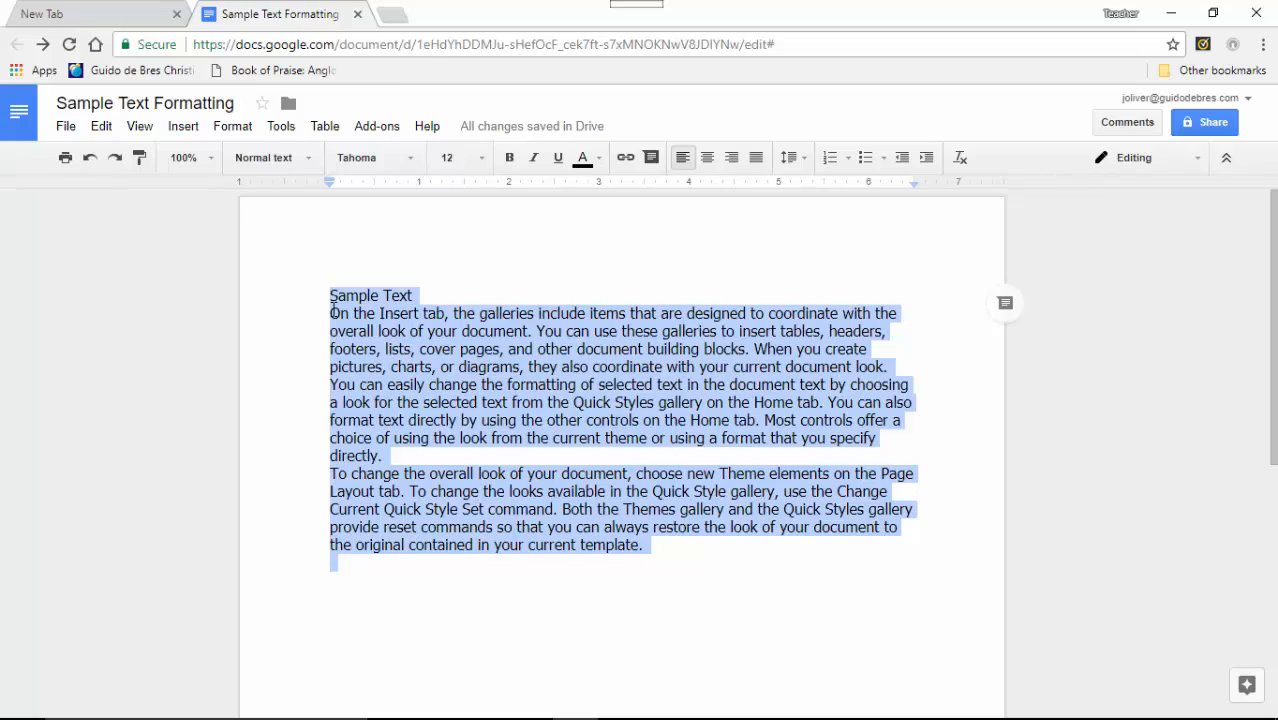
pyautogui.click(804, 161)
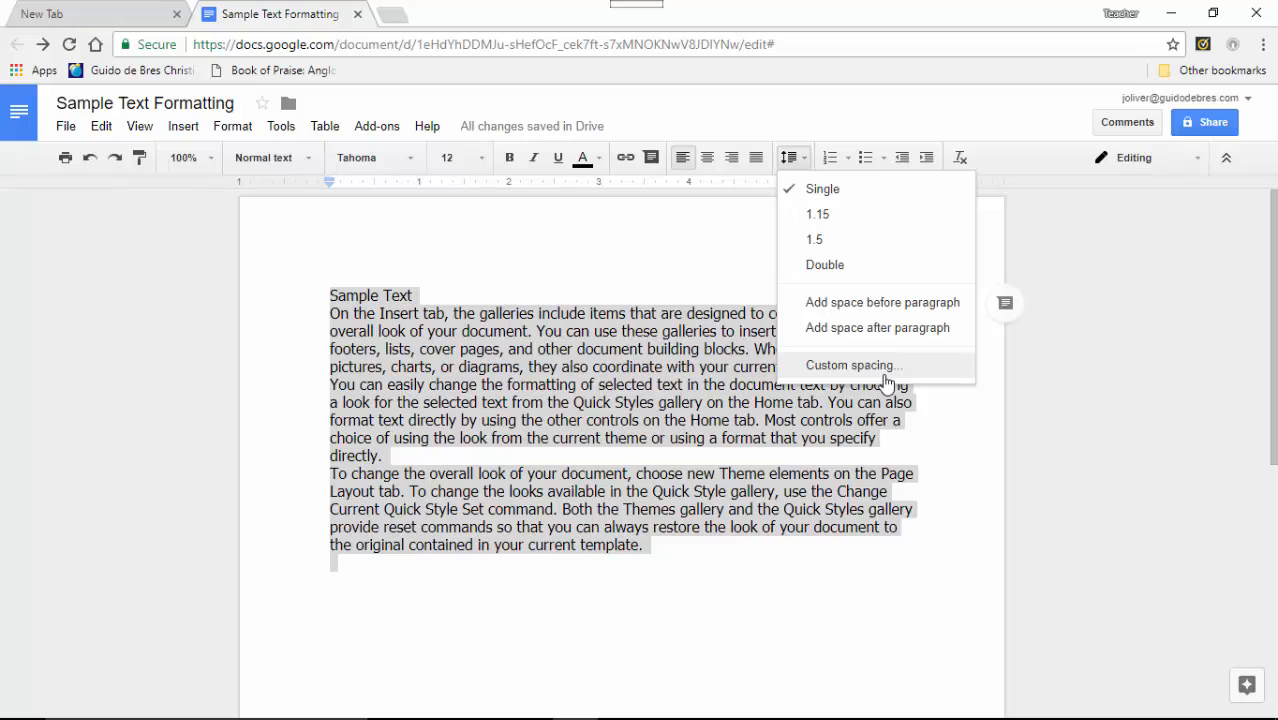
pyautogui.click(860, 223)
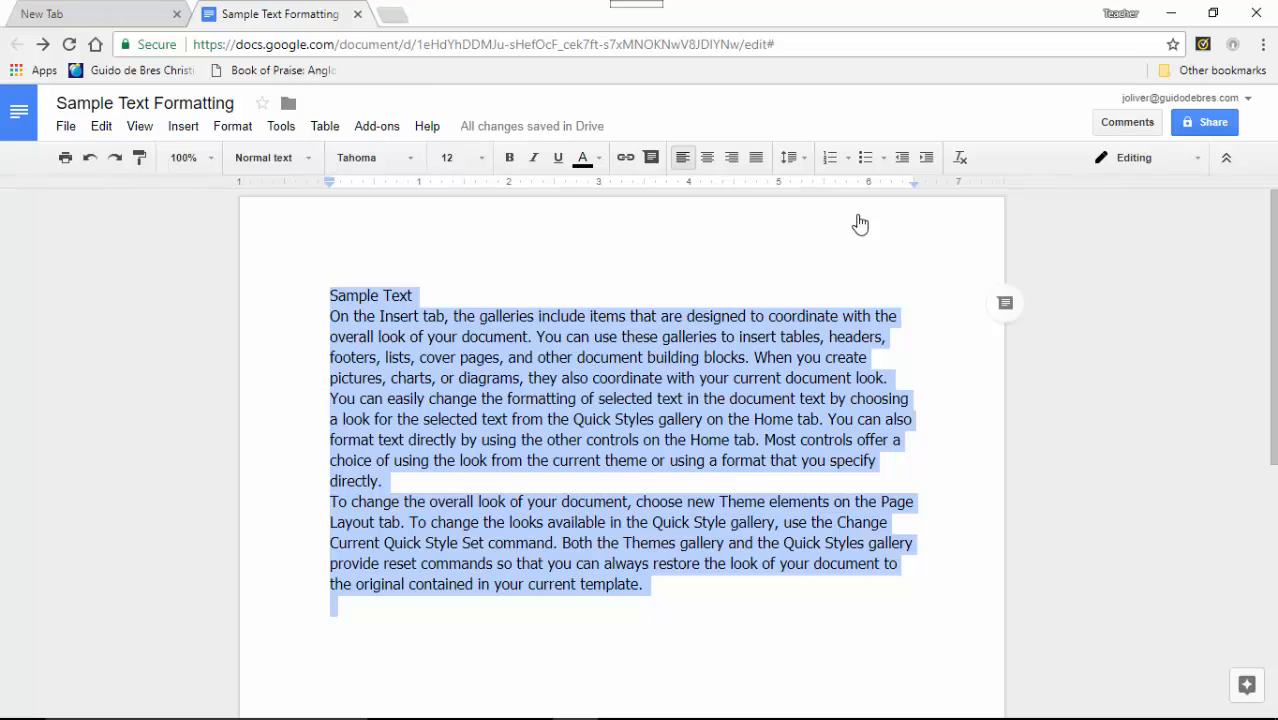
pyautogui.click(332, 316)
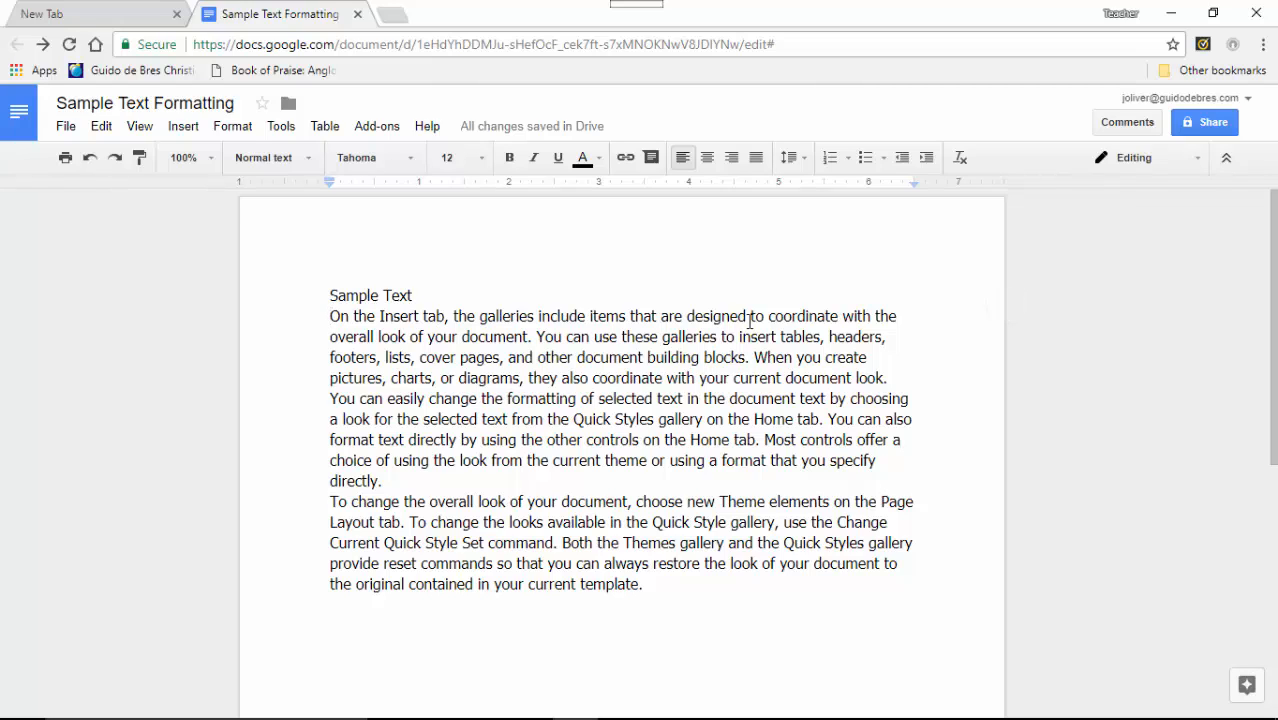
# - Apply custom paragraph spacing of 6 pt before and 9 pt after to the entire document text
pyautogui.hotkey('ctrl', 'Down')
pyautogui.hotkey('ctrl', 'Down')
pyautogui.hotkey('ctrl', 'a')
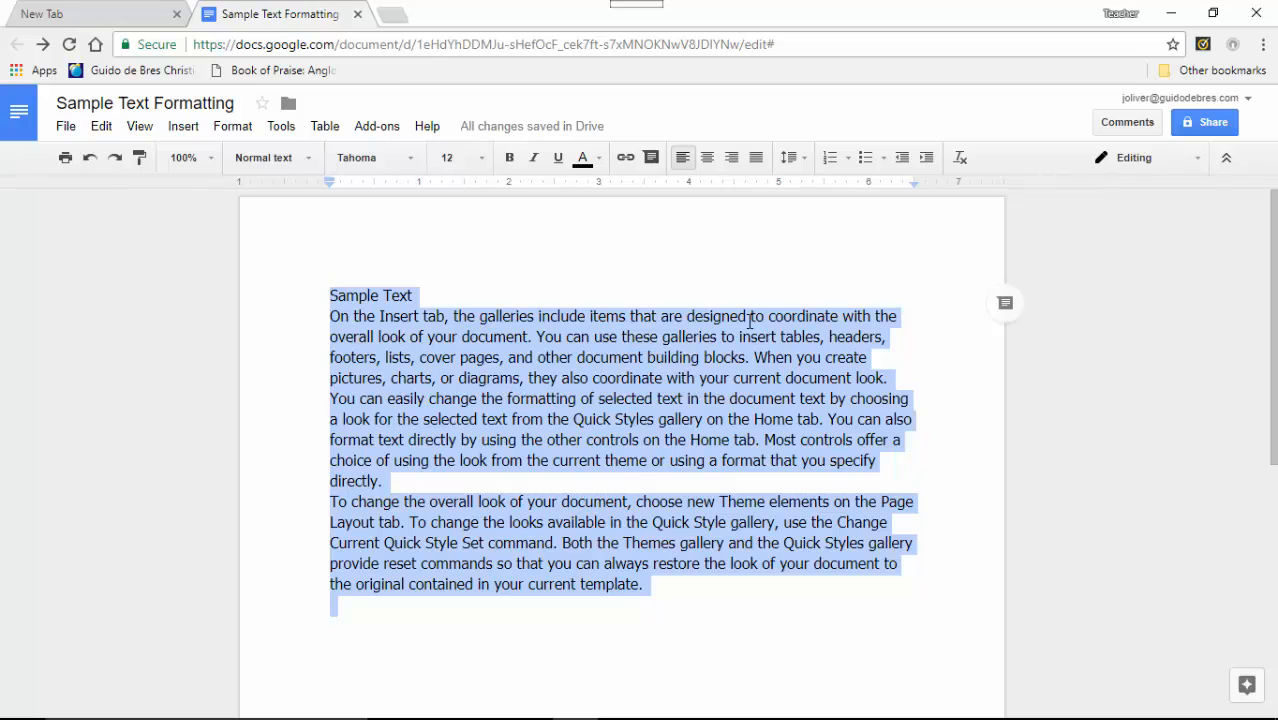
pyautogui.click(807, 160)
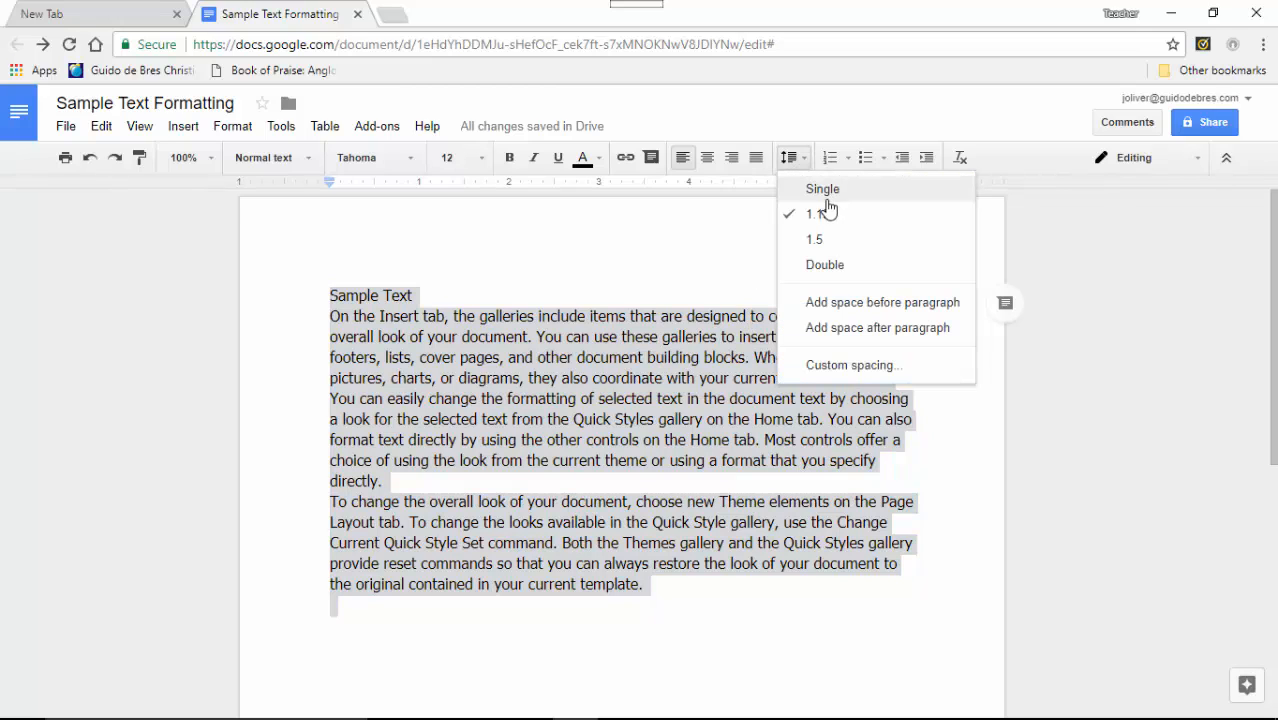
pyautogui.click(852, 366)
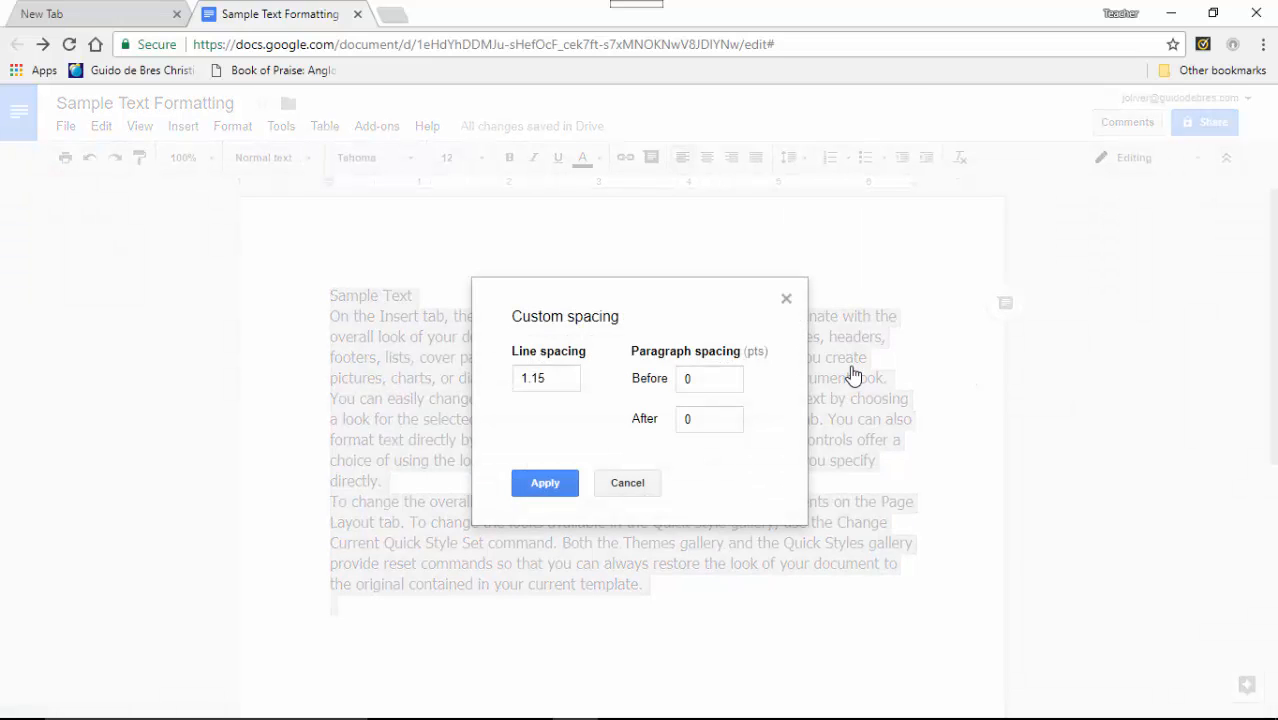
pyautogui.doubleClick(686, 378)
pyautogui.write('6')
pyautogui.doubleClick(704, 420)
pyautogui.write('9')
pyautogui.click(542, 481)
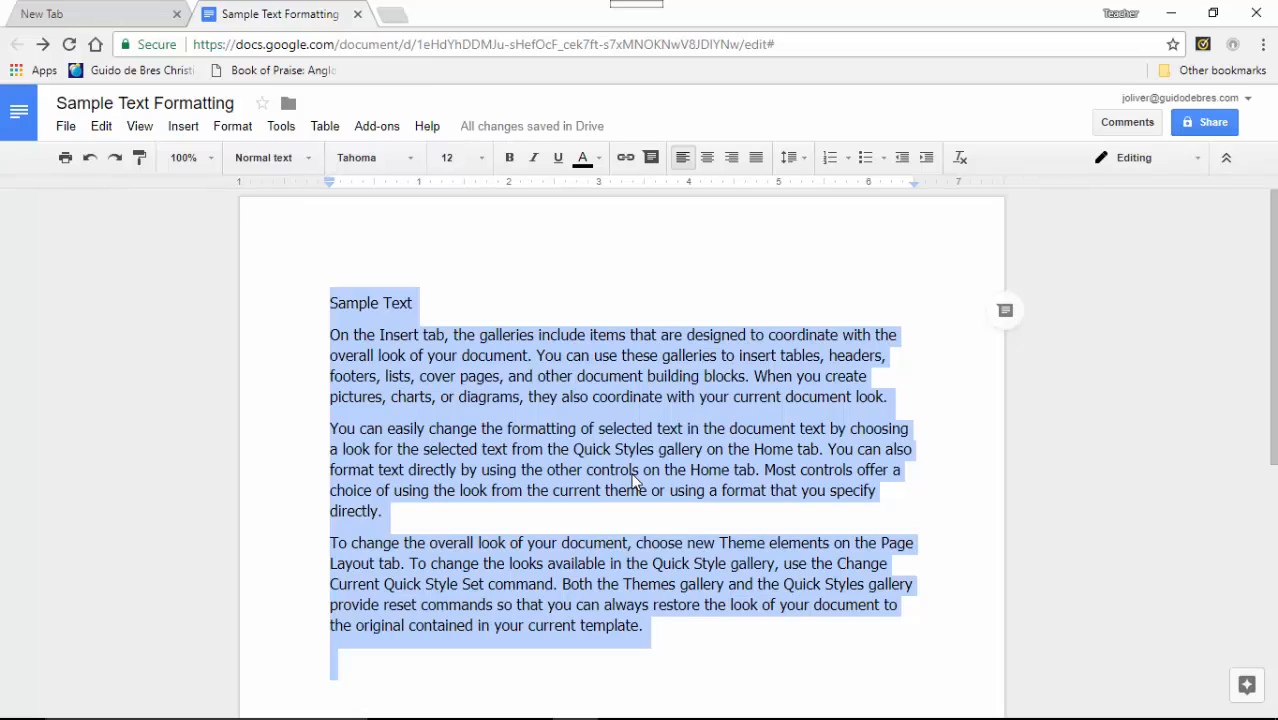
pyautogui.click(364, 405)
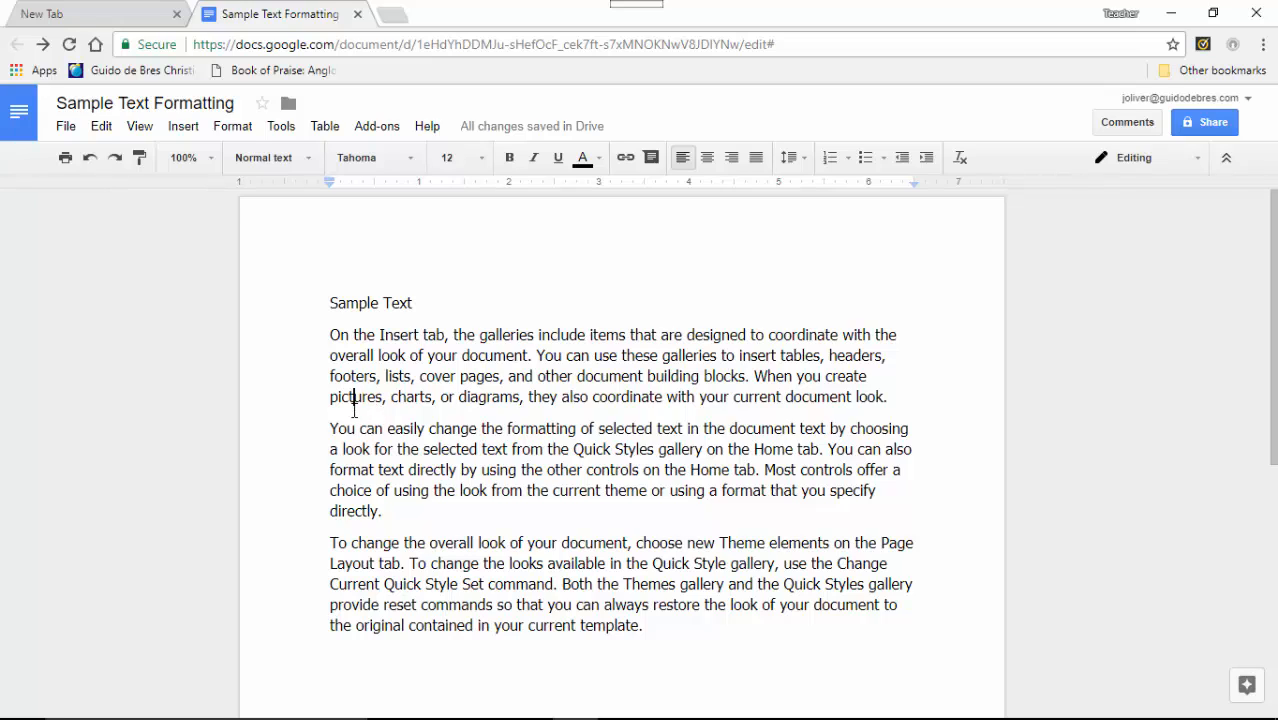
# - Add a new paragraph with the word "The" after the last paragraph of the document
pyautogui.click(336, 428)
pyautogui.click(663, 621)
pyautogui.press('Return')
pyautogui.write('The')
# - Try centre and right alignment on the "On the Insert tab" paragraph and finish with it justified
pyautogui.click(346, 335)
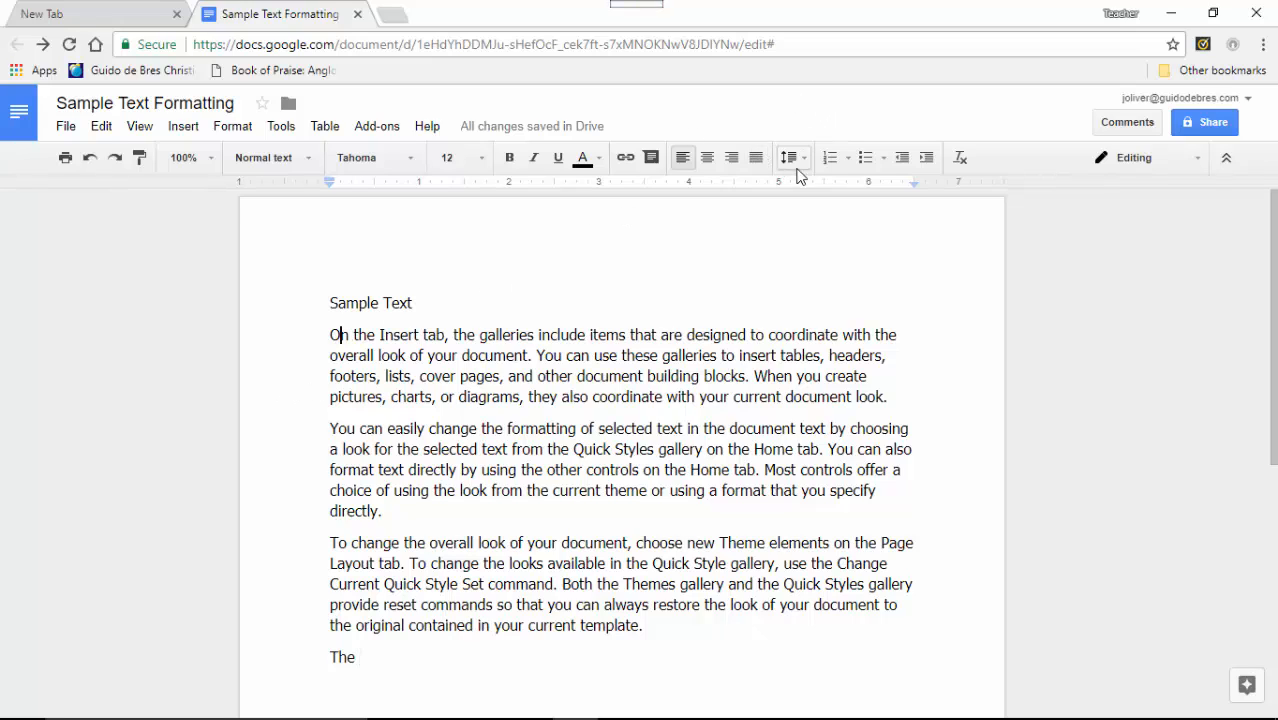
pyautogui.click(706, 159)
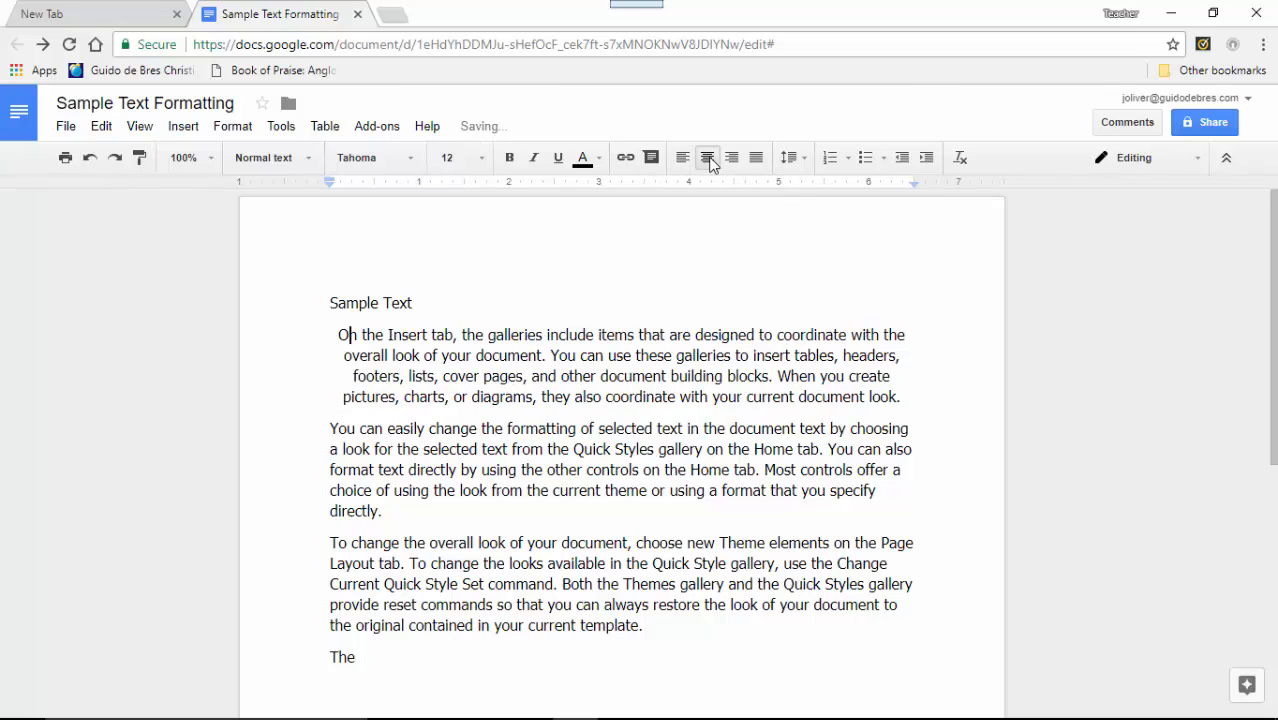
pyautogui.click(730, 157)
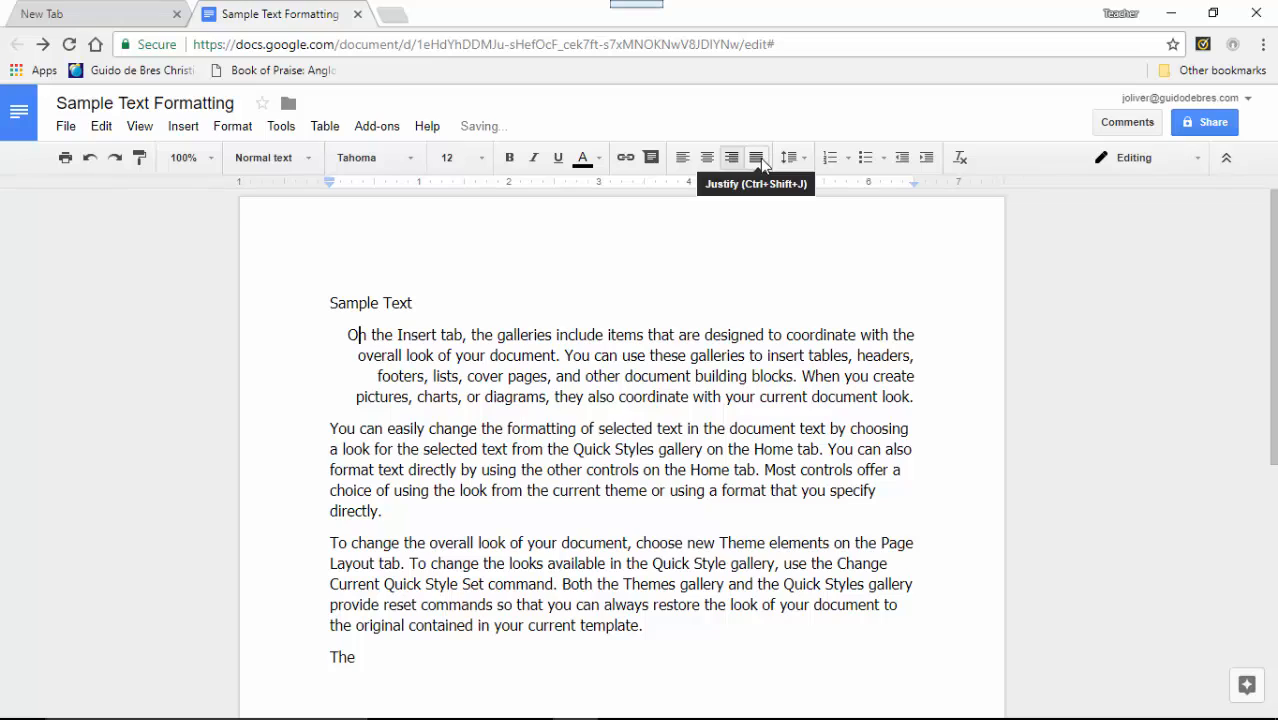
pyautogui.click(759, 160)
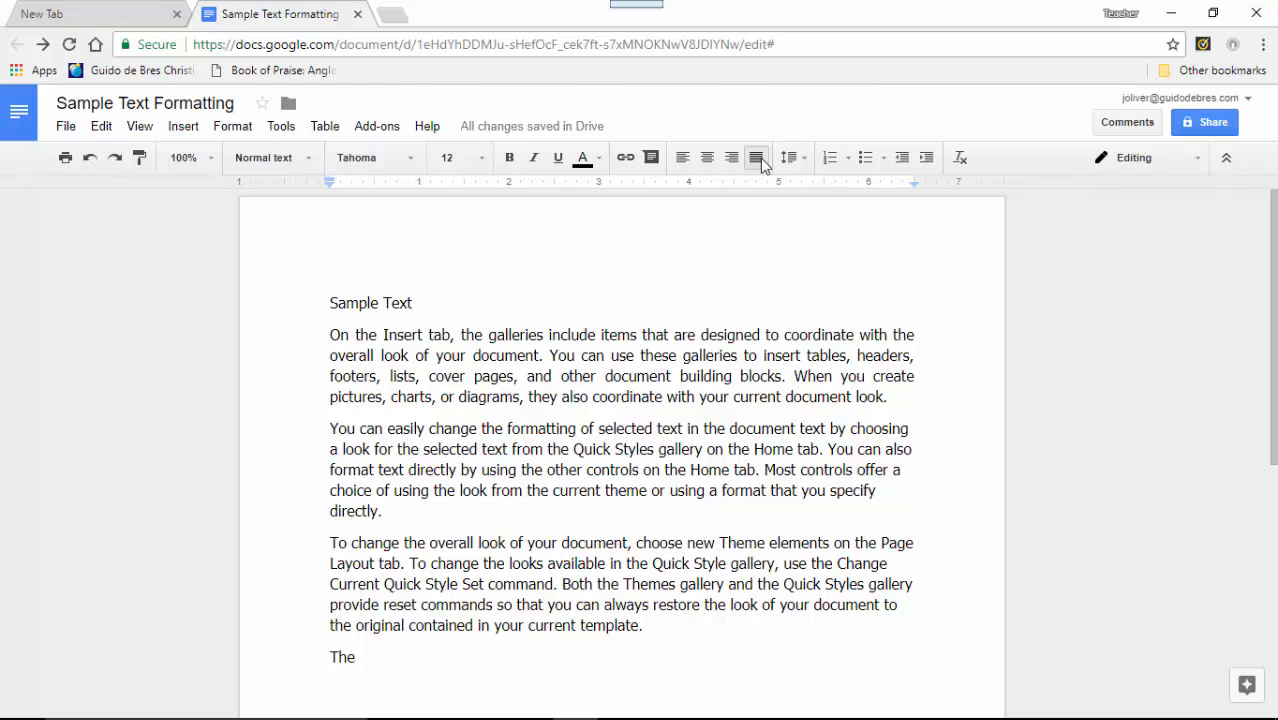
# - Try justified alignment on the "To change the overall look" paragraph and return it to left alignment
pyautogui.click(539, 543)
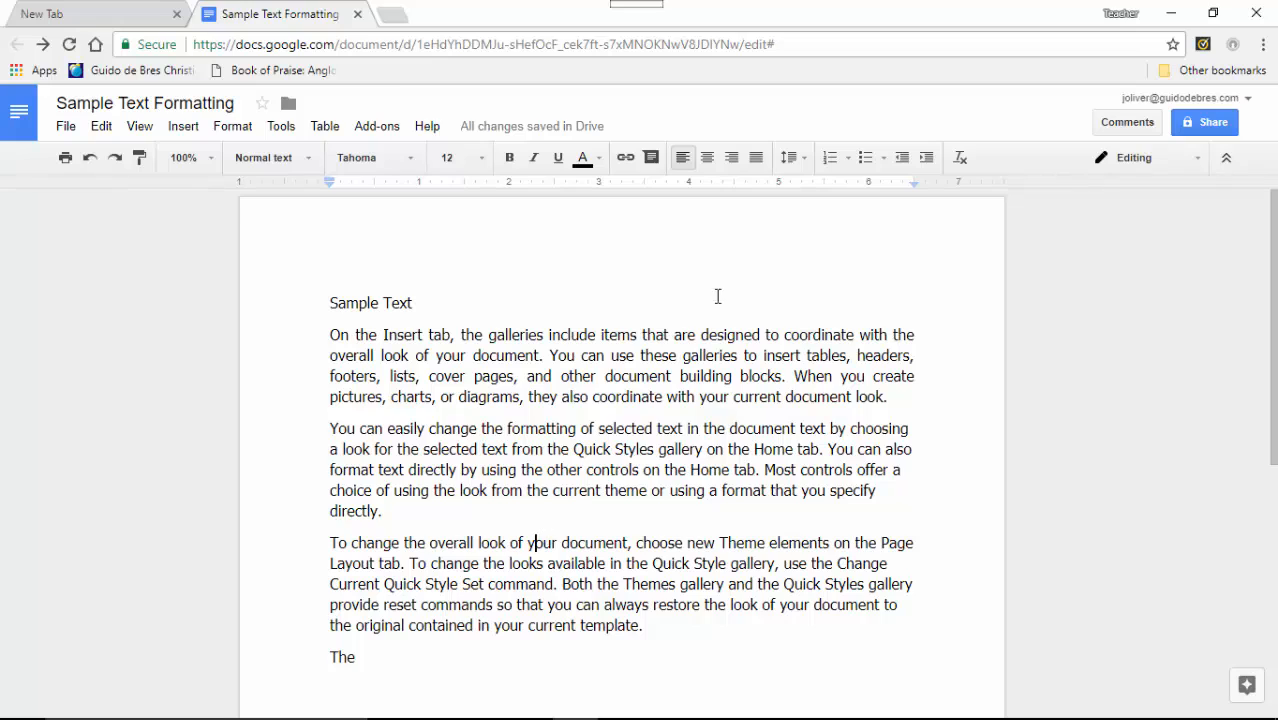
pyautogui.click(758, 160)
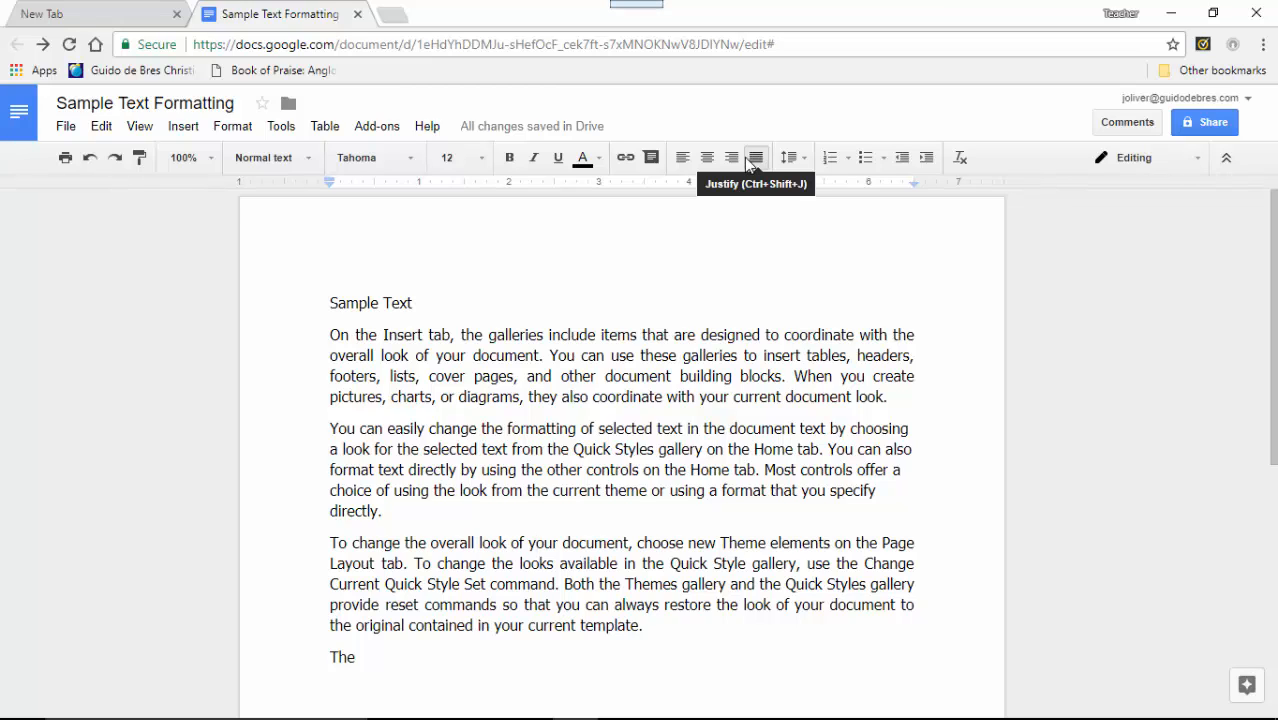
pyautogui.click(682, 158)
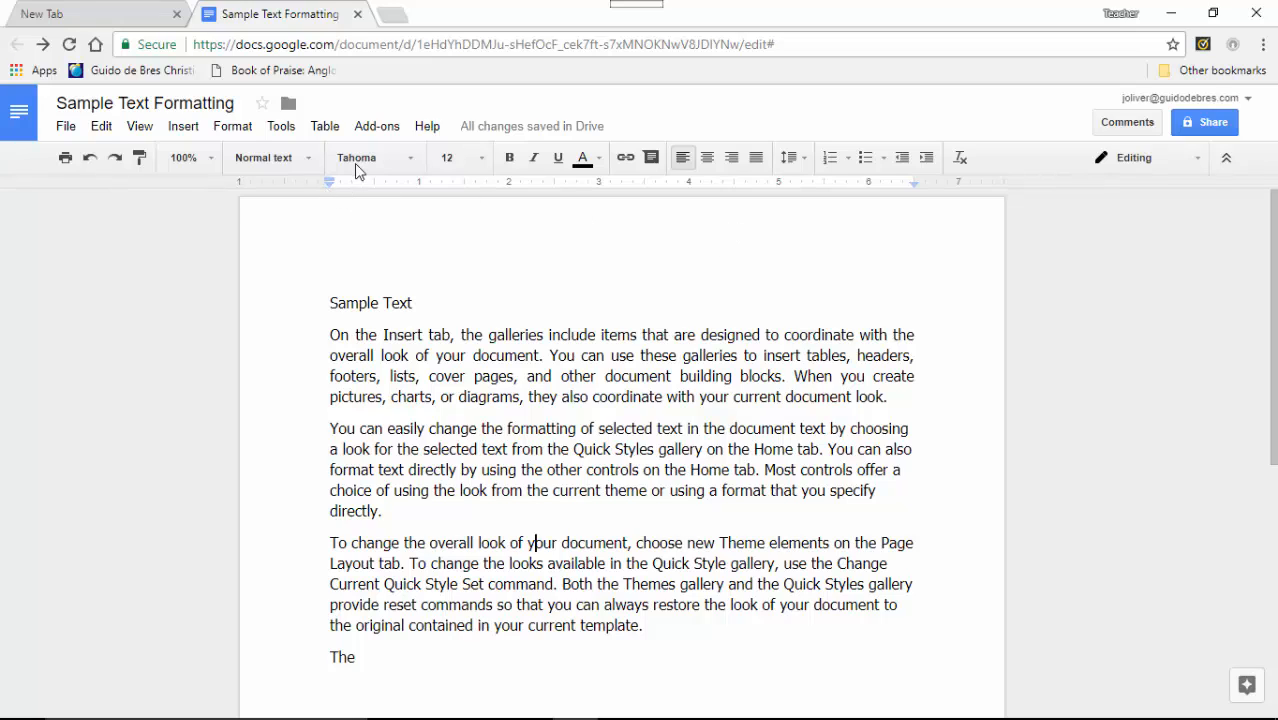
# - Increase the indent of the "On the Insert tab" paragraph, undo it, and indent the paragraph by two levels
pyautogui.click(319, 336)
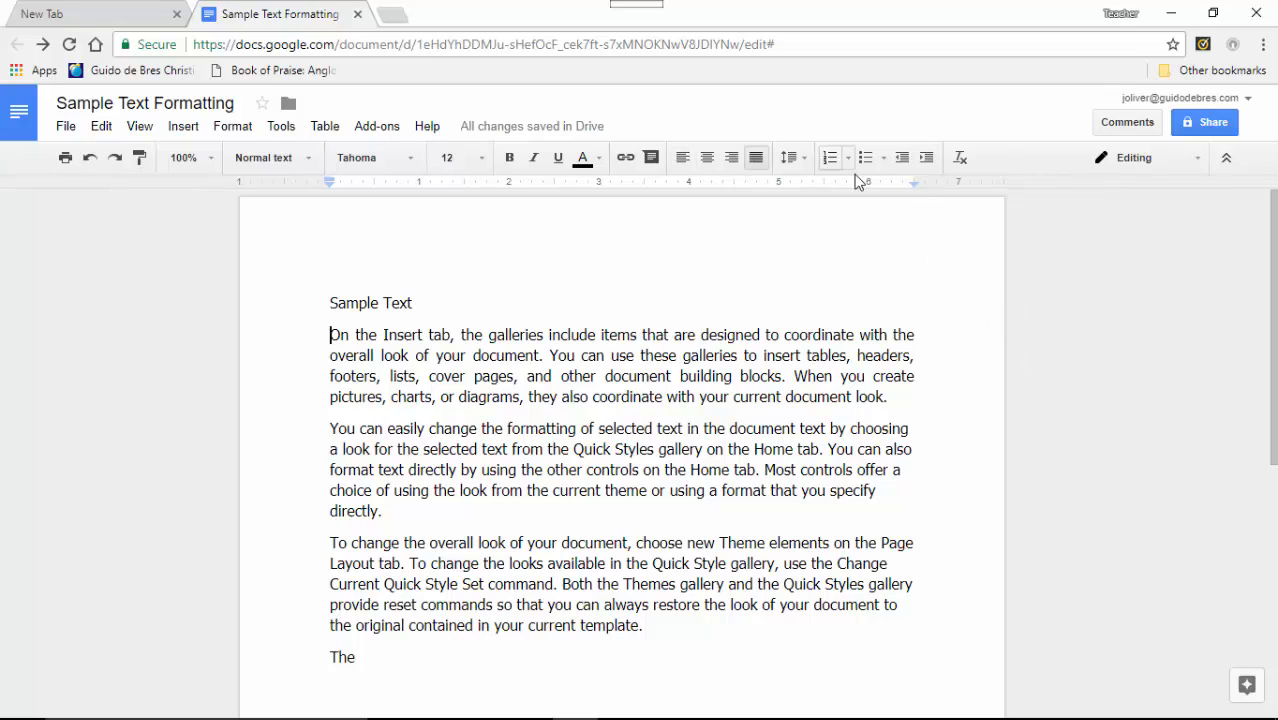
pyautogui.click(927, 158)
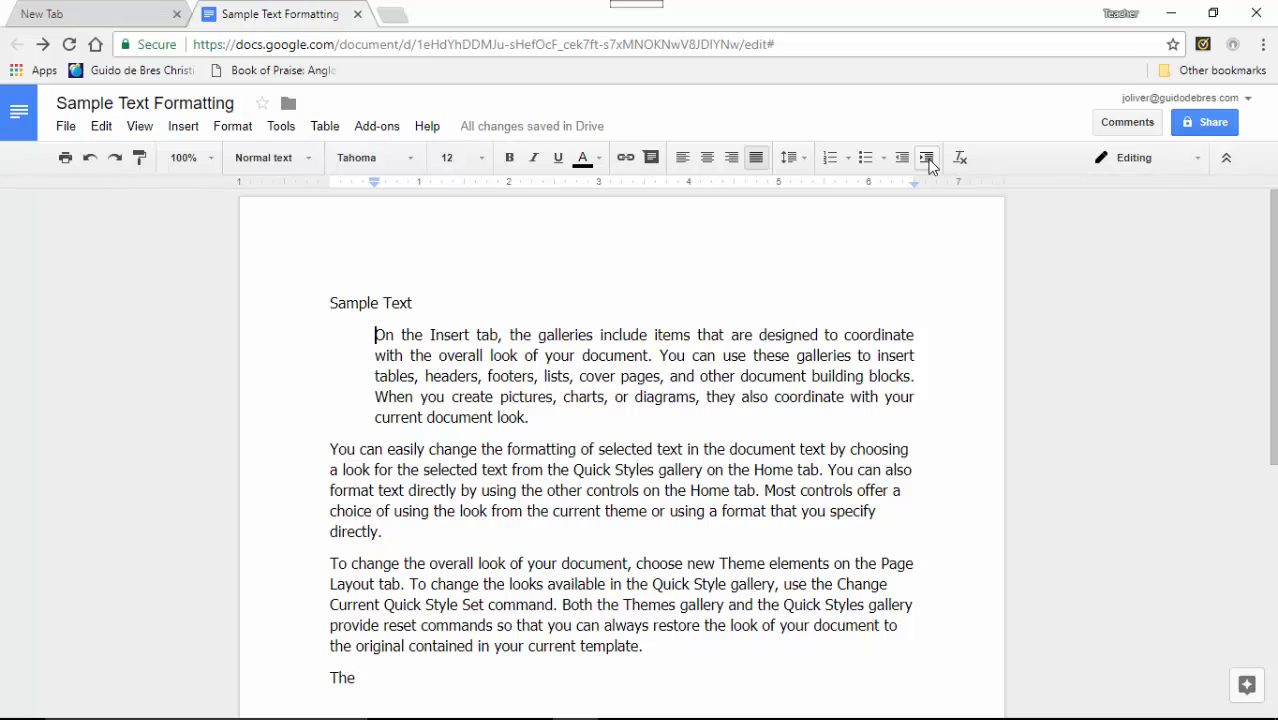
pyautogui.hotkey('ctrl', 'z')
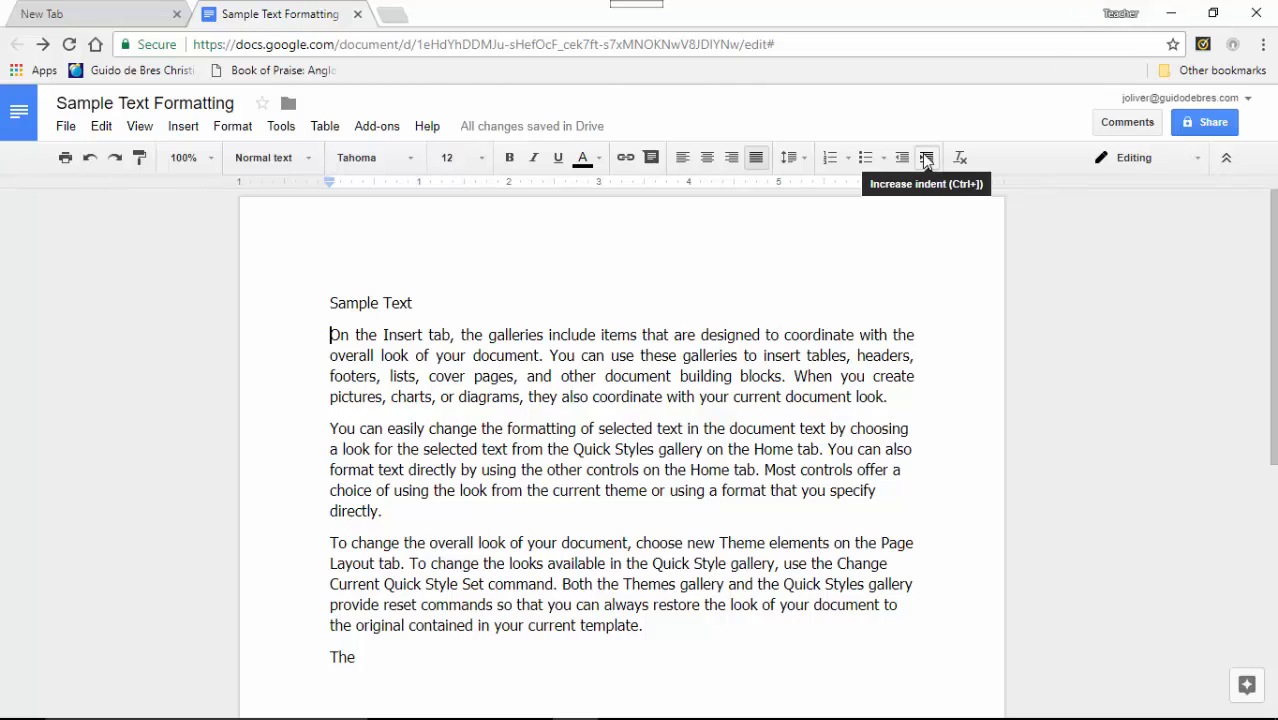
pyautogui.click(927, 158)
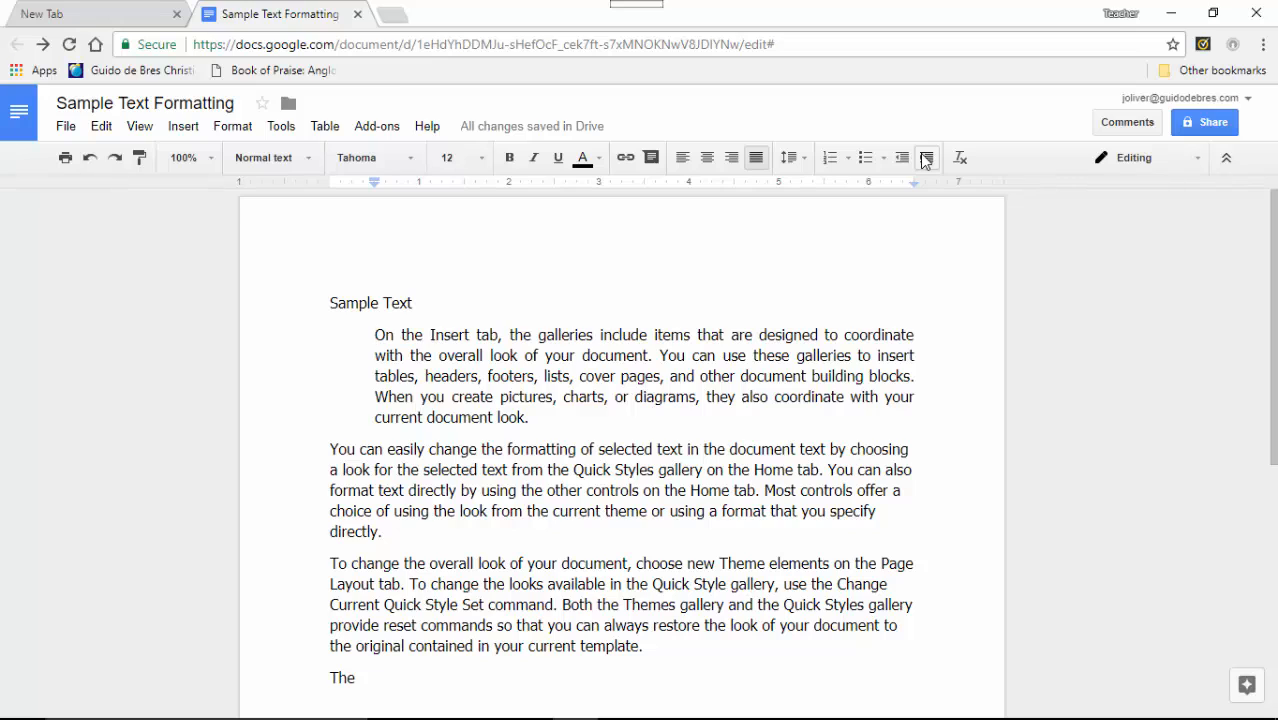
pyautogui.click(927, 158)
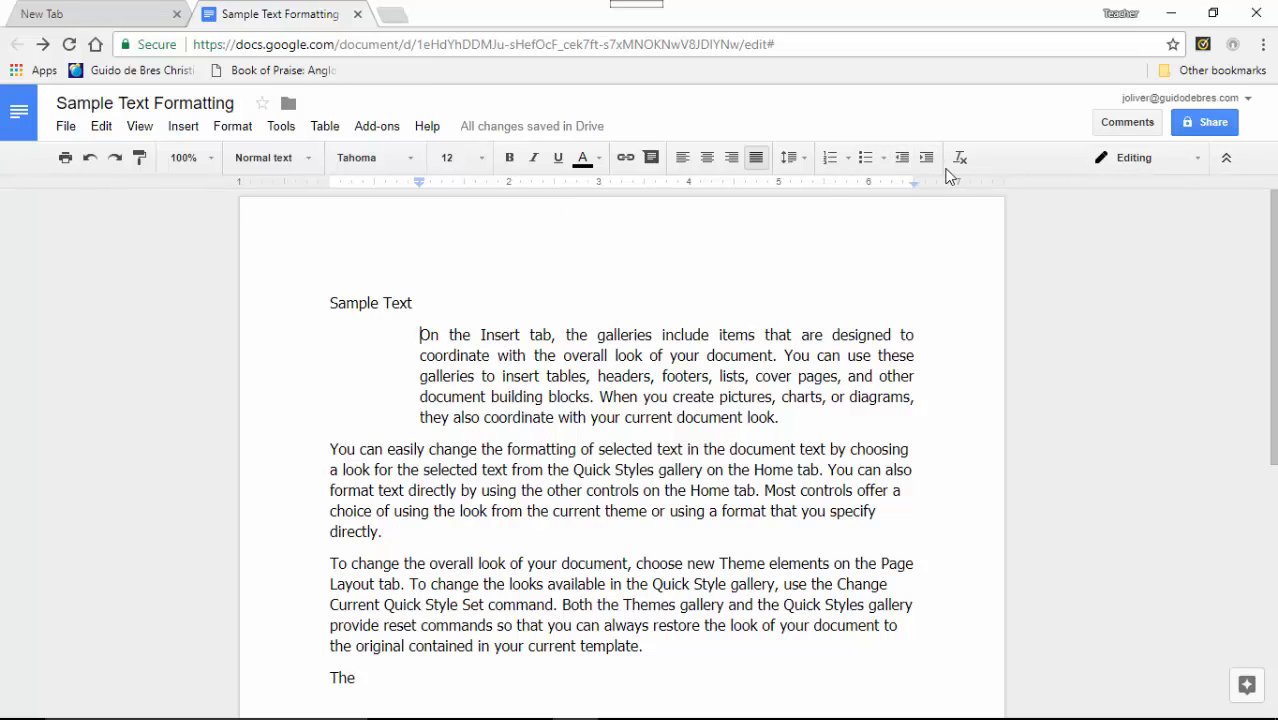
# - Remove the indent from the "On the Insert tab" paragraph, undoing the accidental merge with the title line
pyautogui.press('BackSpace')
pyautogui.press('BackSpace')
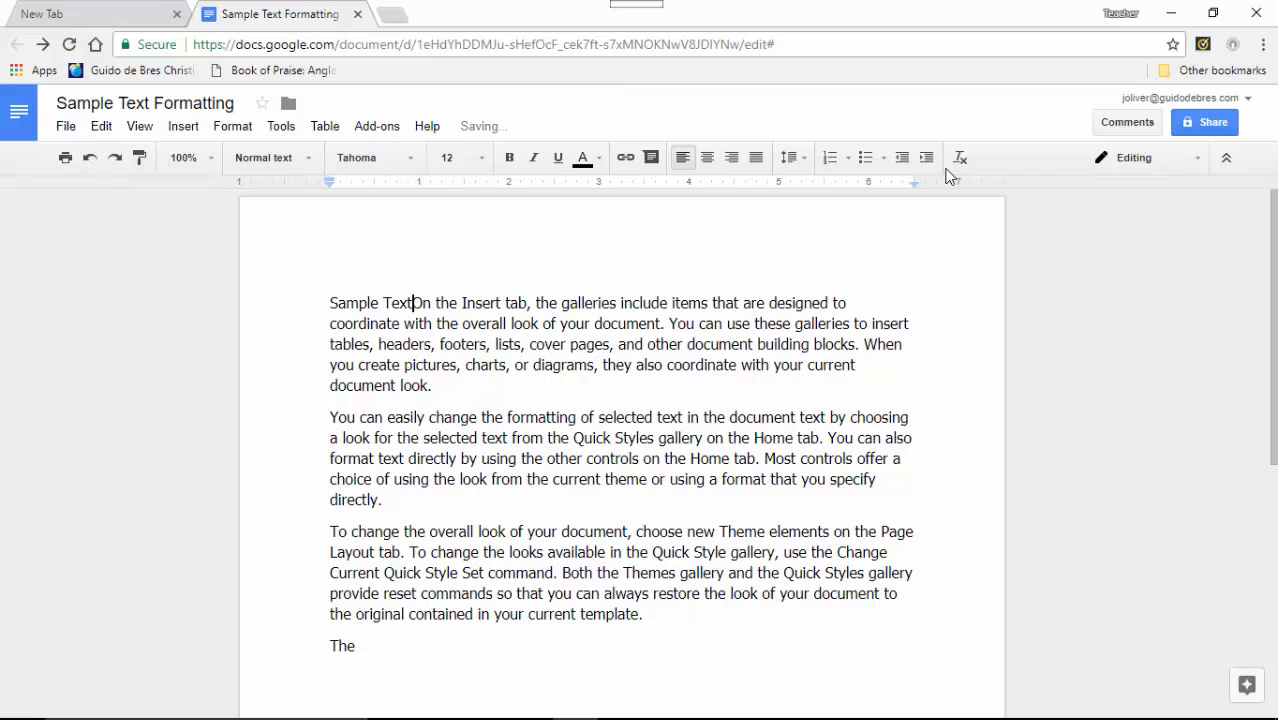
pyautogui.hotkey('ctrl', 'z')
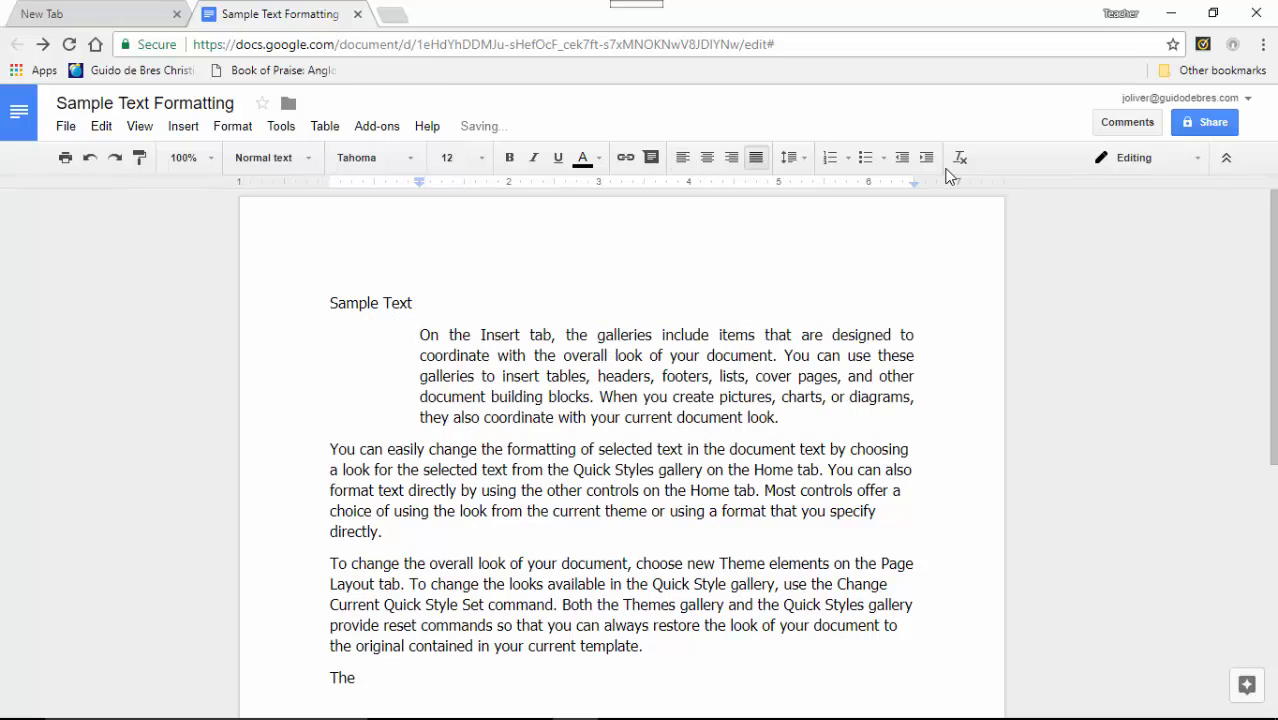
pyautogui.press('BackSpace')
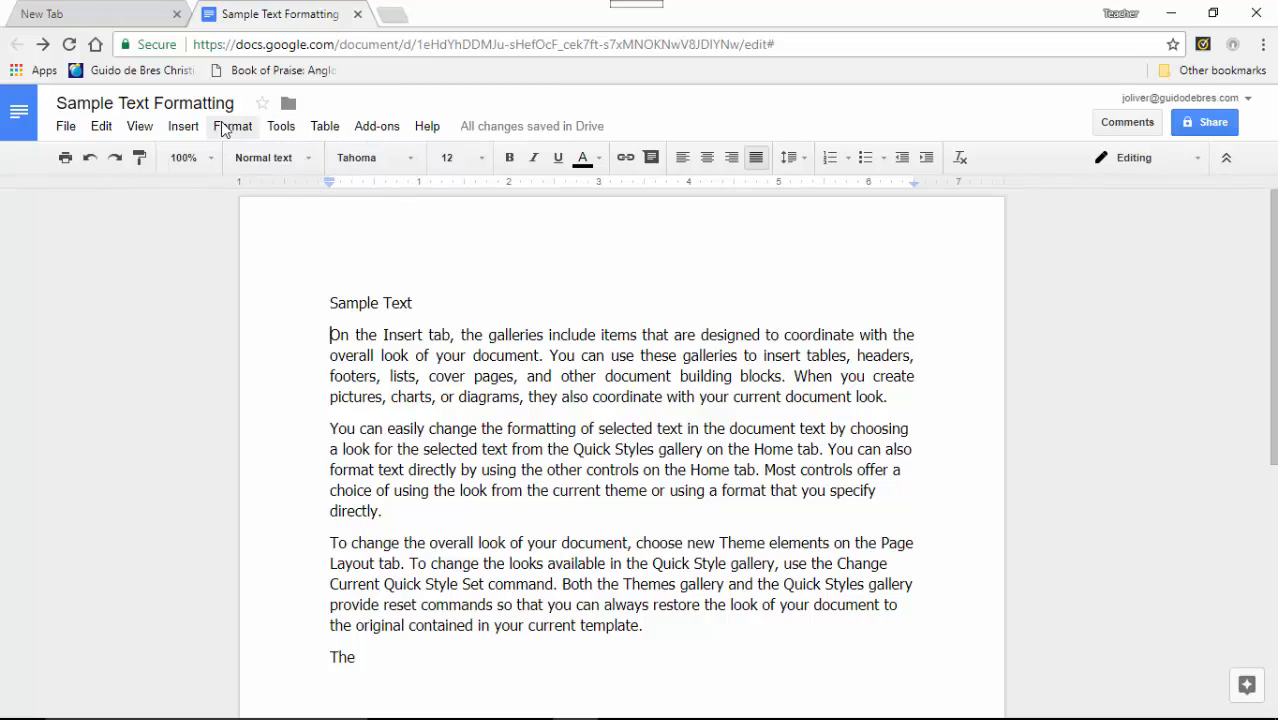
# - Use the ruler to set the left indent of the "On the Insert tab" paragraph to about 0.75 inch
pyautogui.click(140, 128)
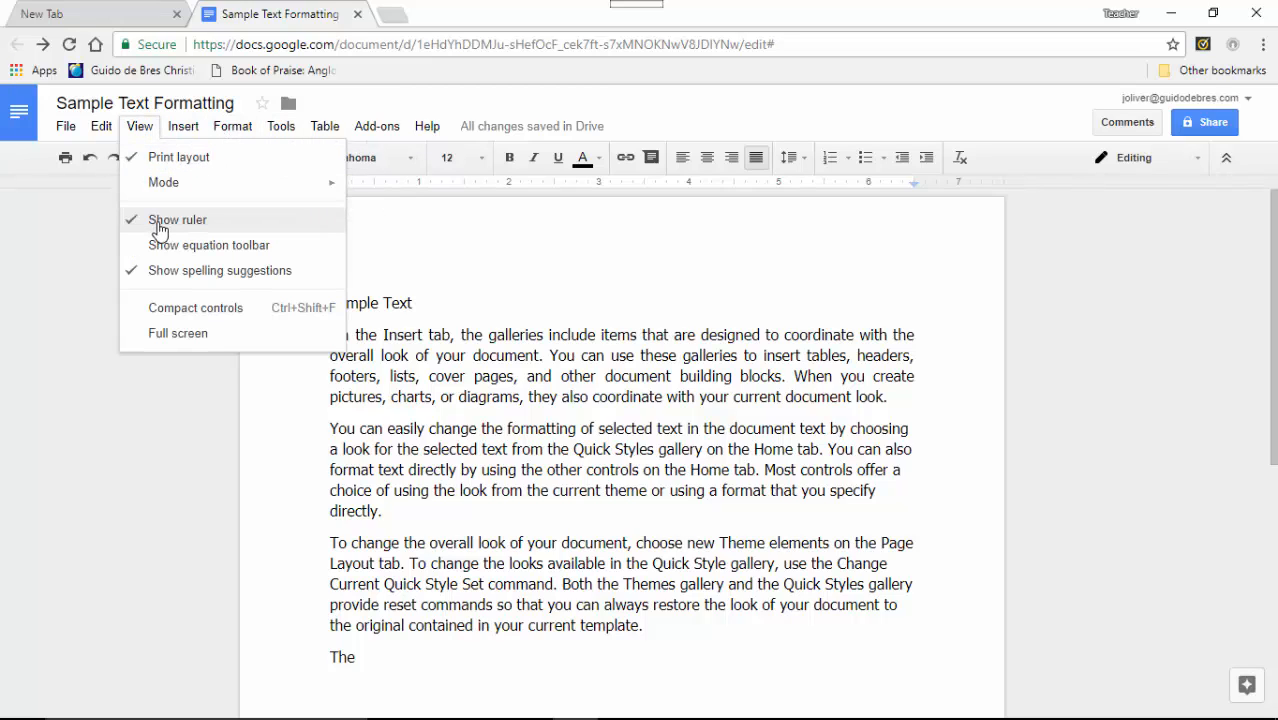
pyautogui.click(499, 260)
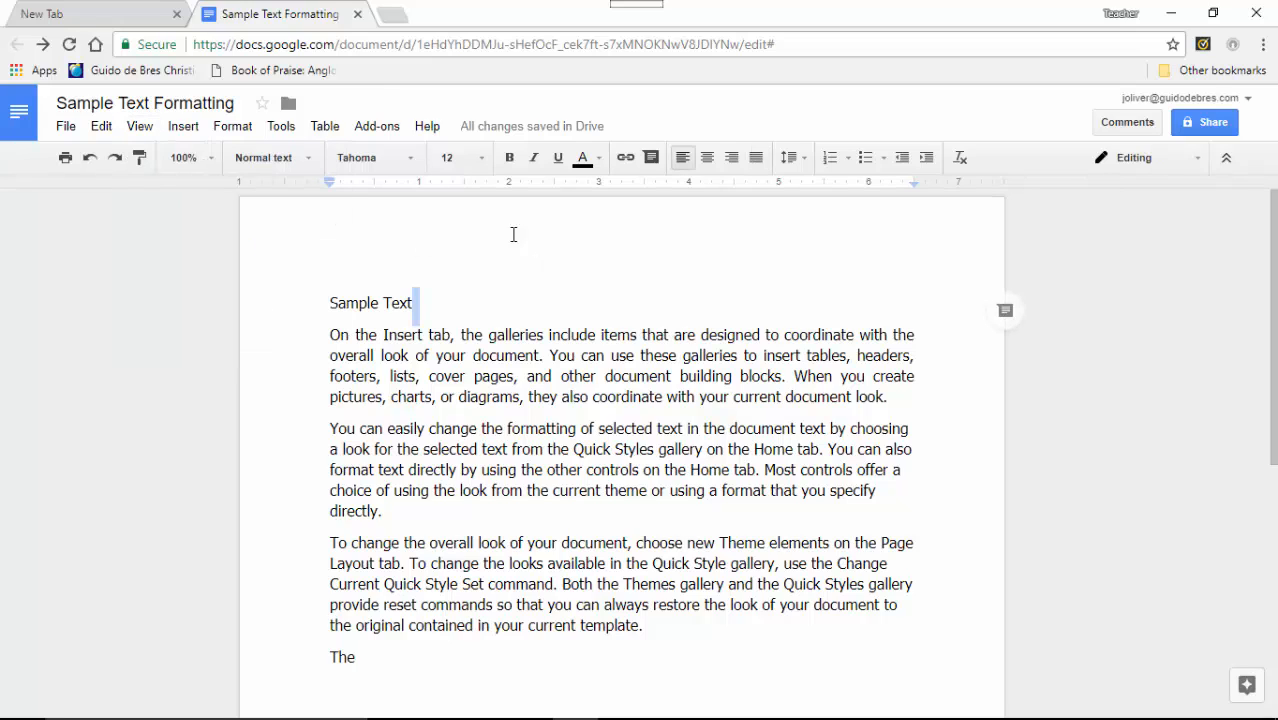
pyautogui.click(333, 336)
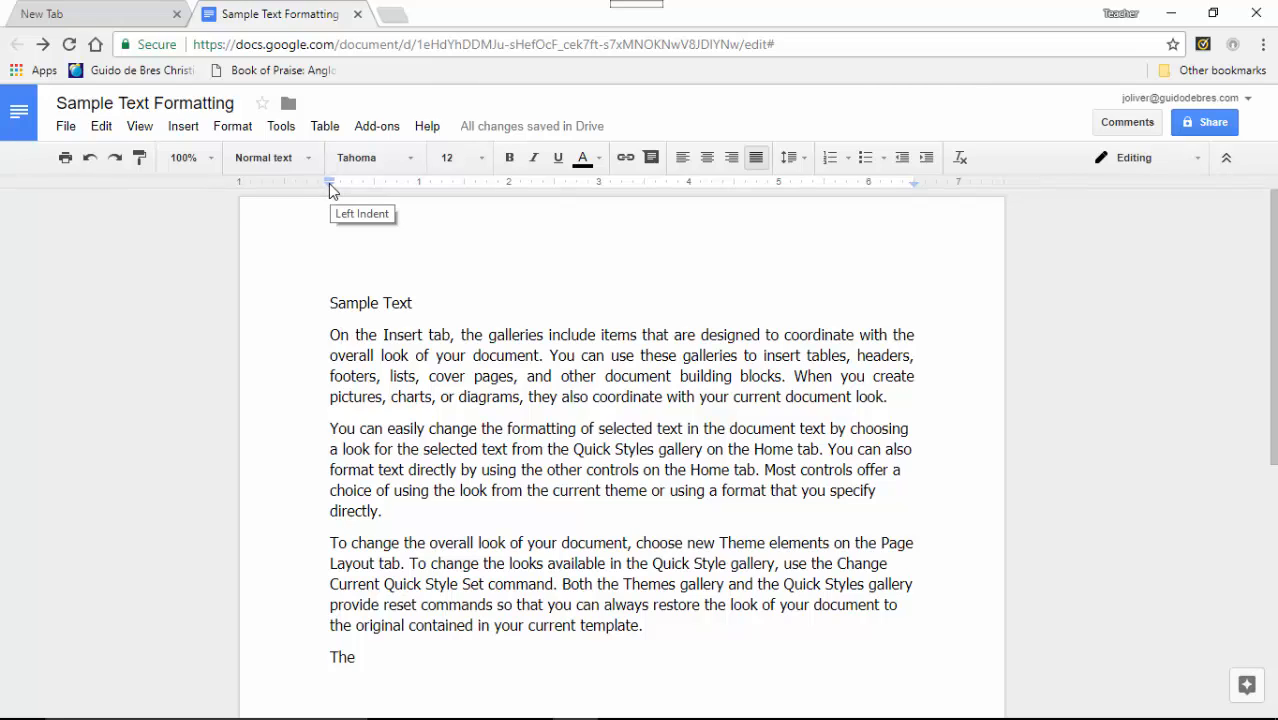
pyautogui.moveTo(330, 184); pyautogui.dragTo(398, 188)
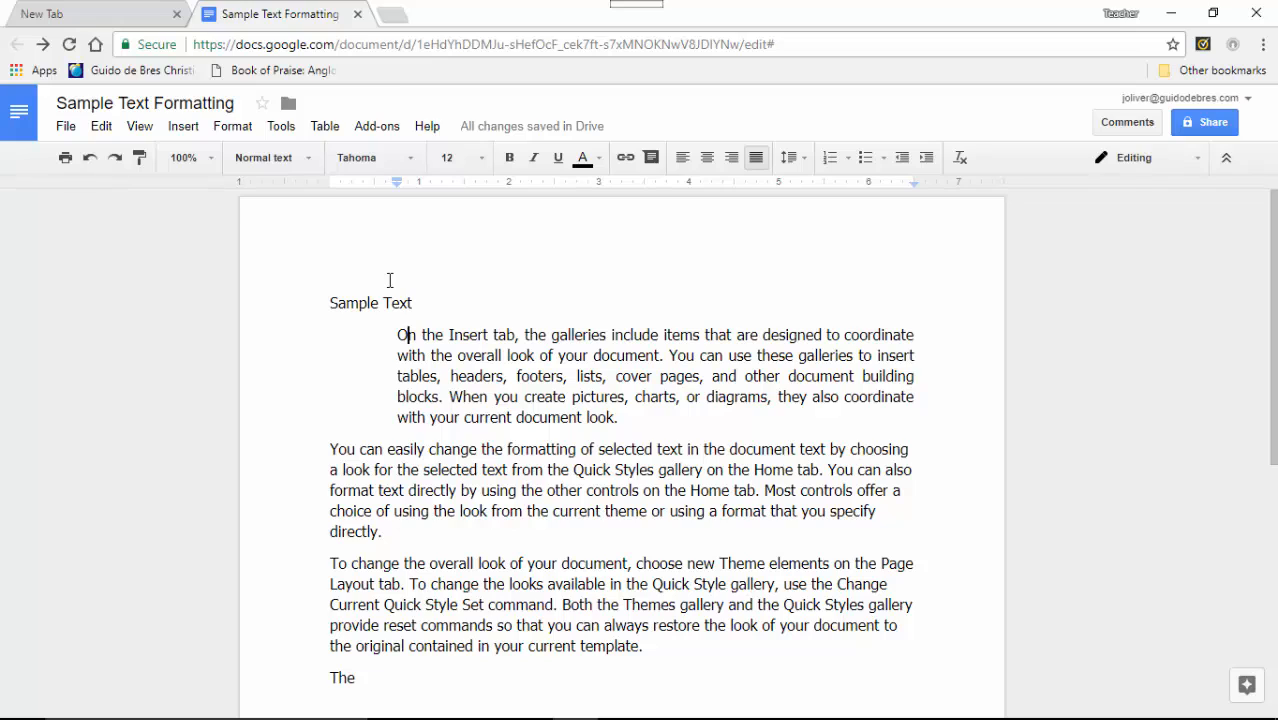
# - Use the ruler to give the "You can easily change" paragraph a first line indent of about 1 inch
pyautogui.click(343, 449)
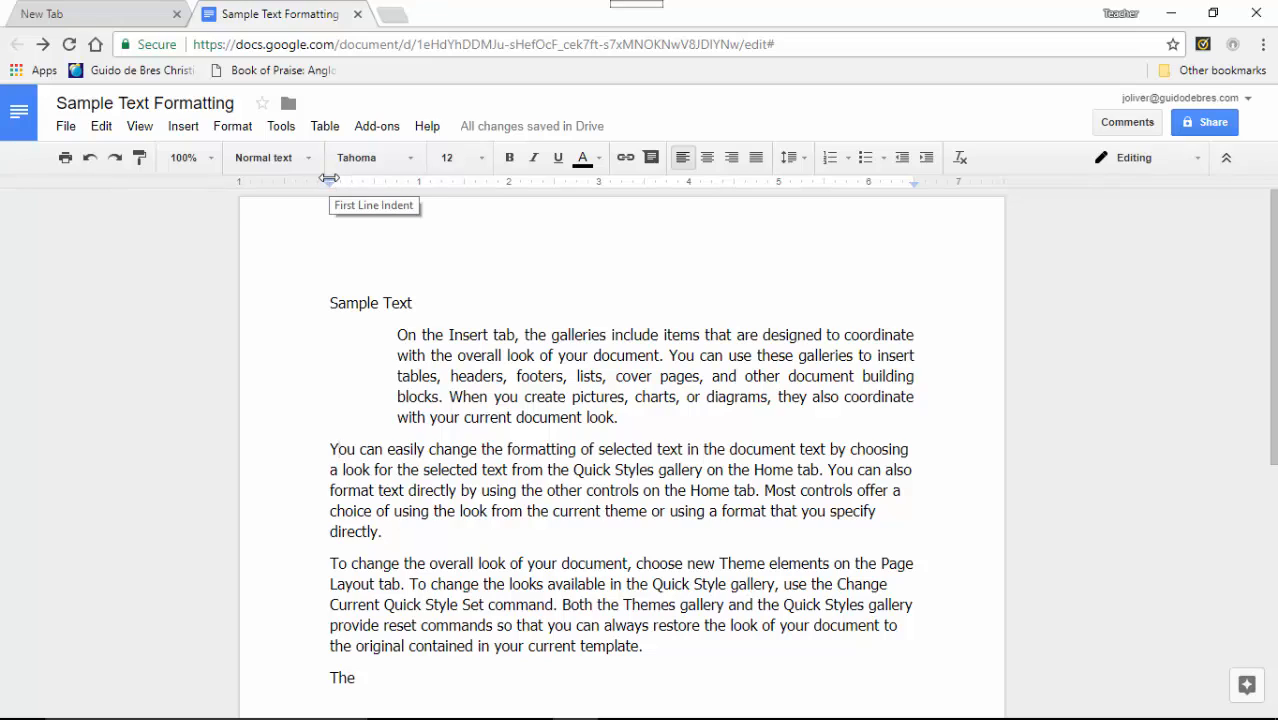
pyautogui.moveTo(329, 178); pyautogui.dragTo(418, 181)
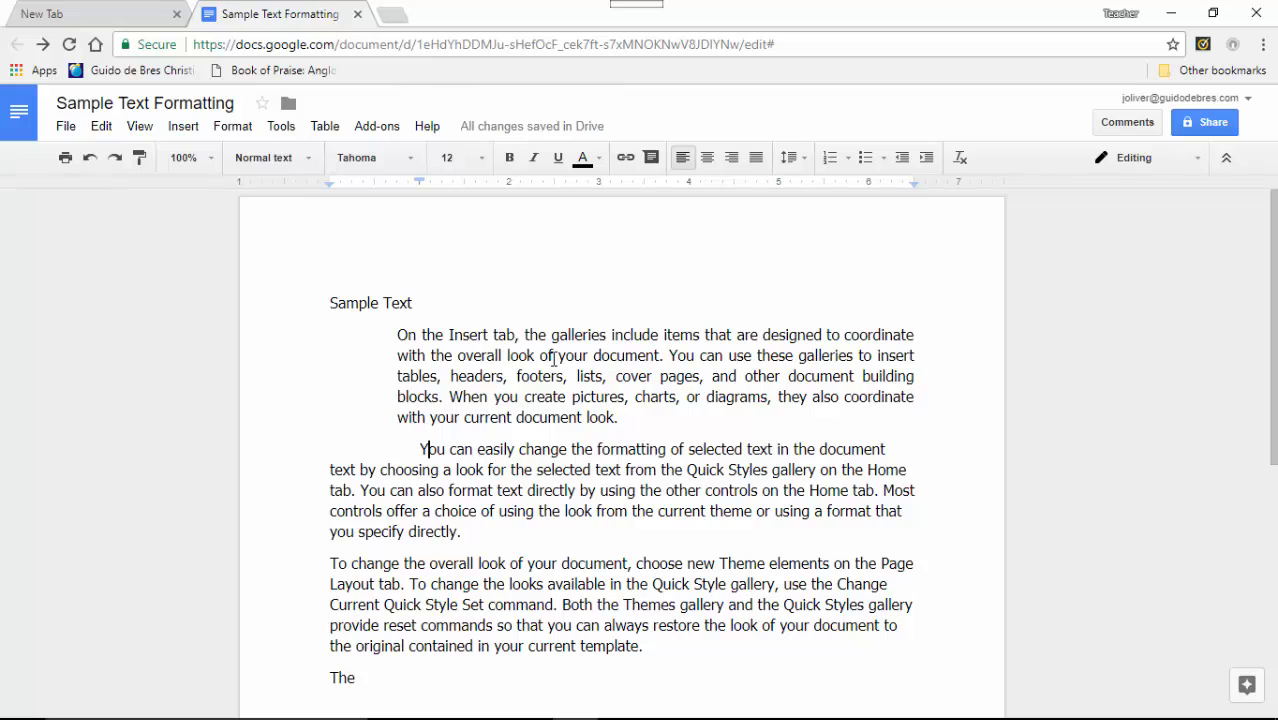
pyautogui.scroll(-1, 491, 514)
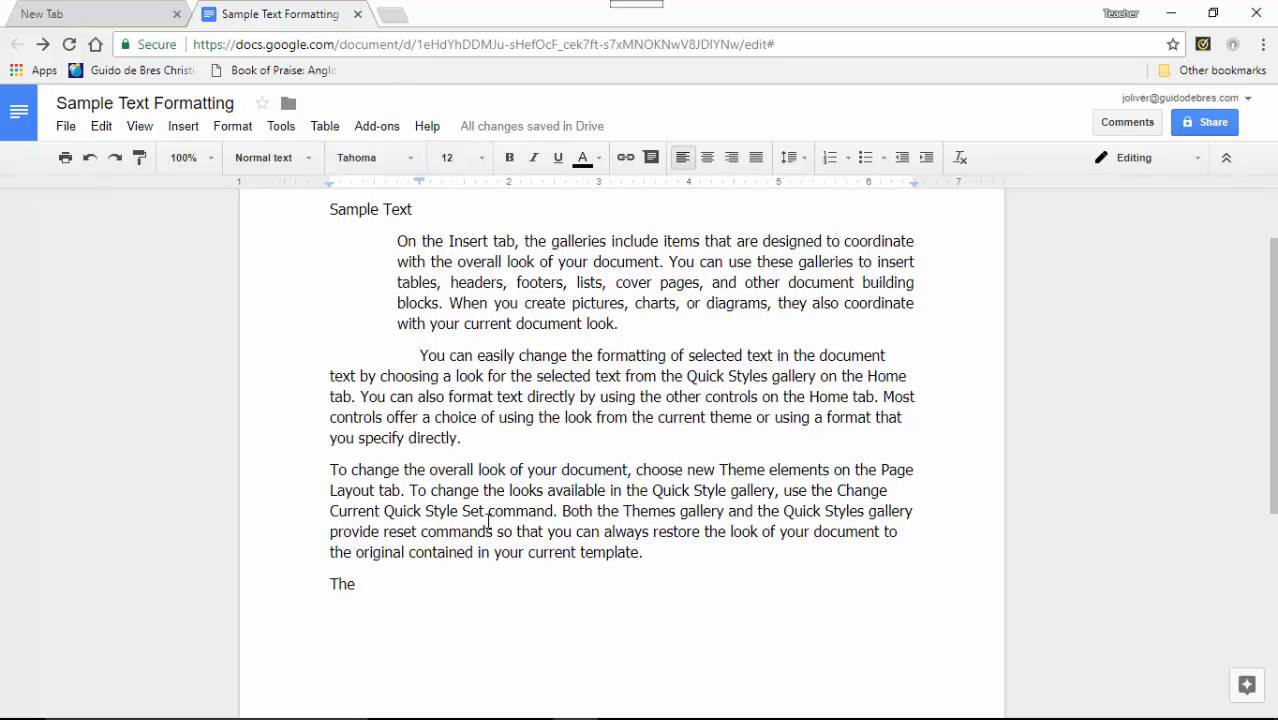
# - Give the "To change the overall look" paragraph a hanging indent of about 1 inch, keeping its first line at the left margin
pyautogui.click(332, 468)
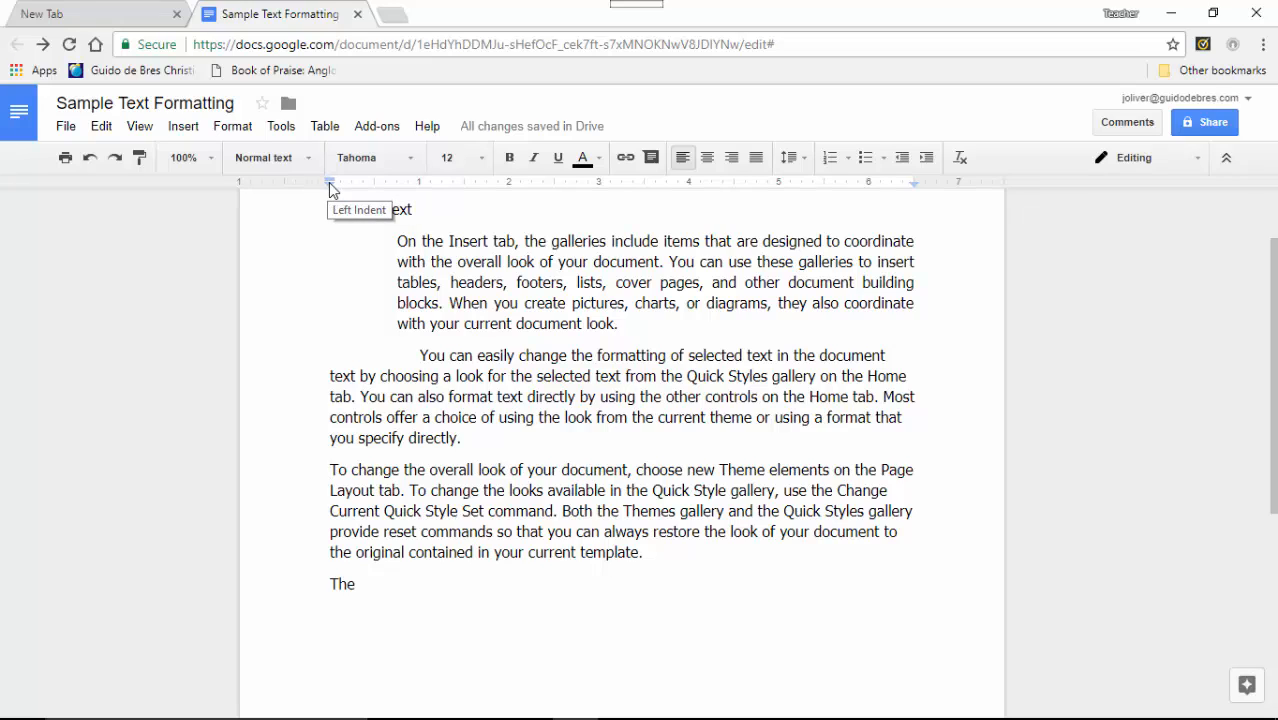
pyautogui.moveTo(332, 190); pyautogui.dragTo(418, 197)
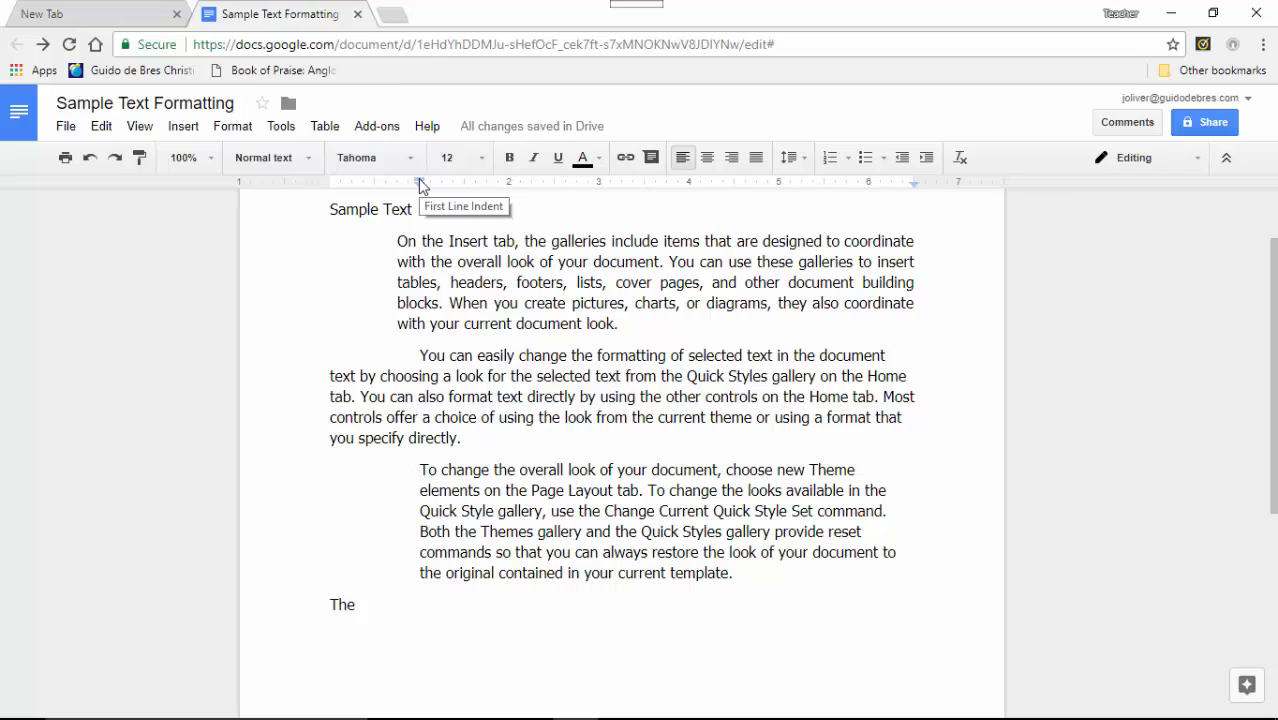
pyautogui.moveTo(420, 185)
pyautogui.mouseDown()
pyautogui.moveTo(322, 195)
pyautogui.moveTo(329, 204)
pyautogui.mouseUp()
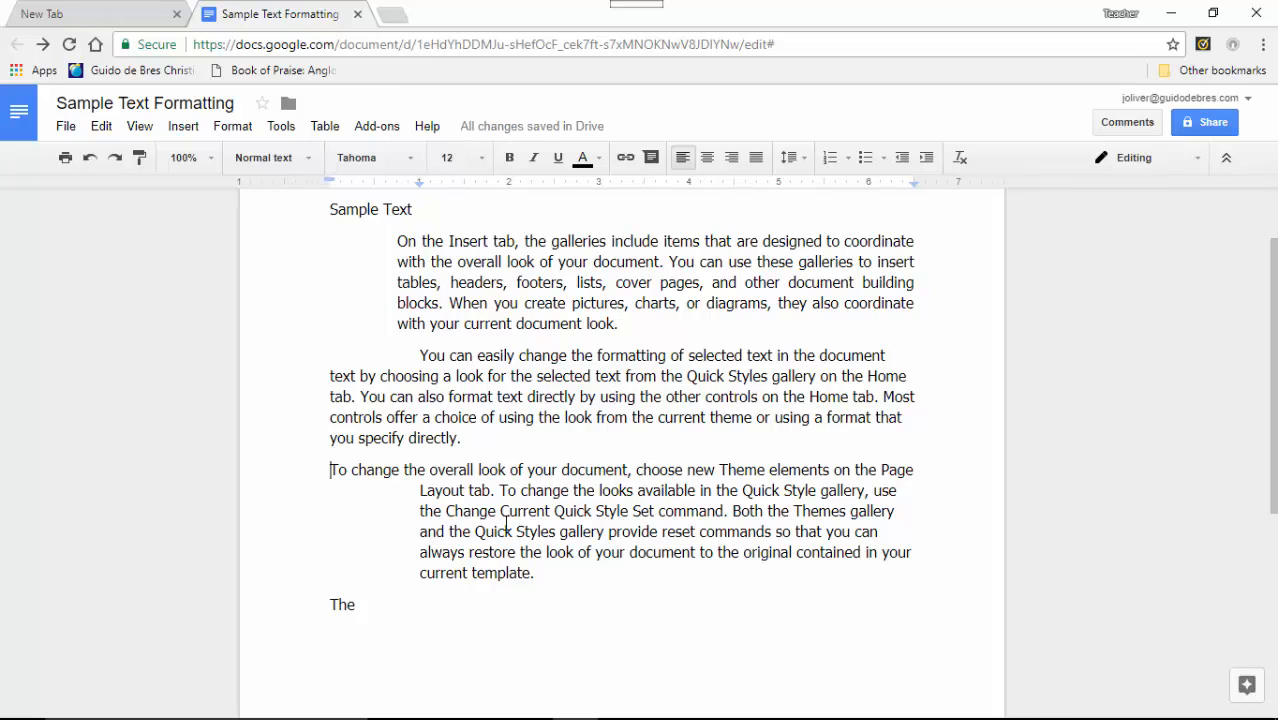
# - Set the right indent of the "On the Insert tab" paragraph to about the 5.5 inch mark on the ruler
pyautogui.scroll(1, 501, 713)
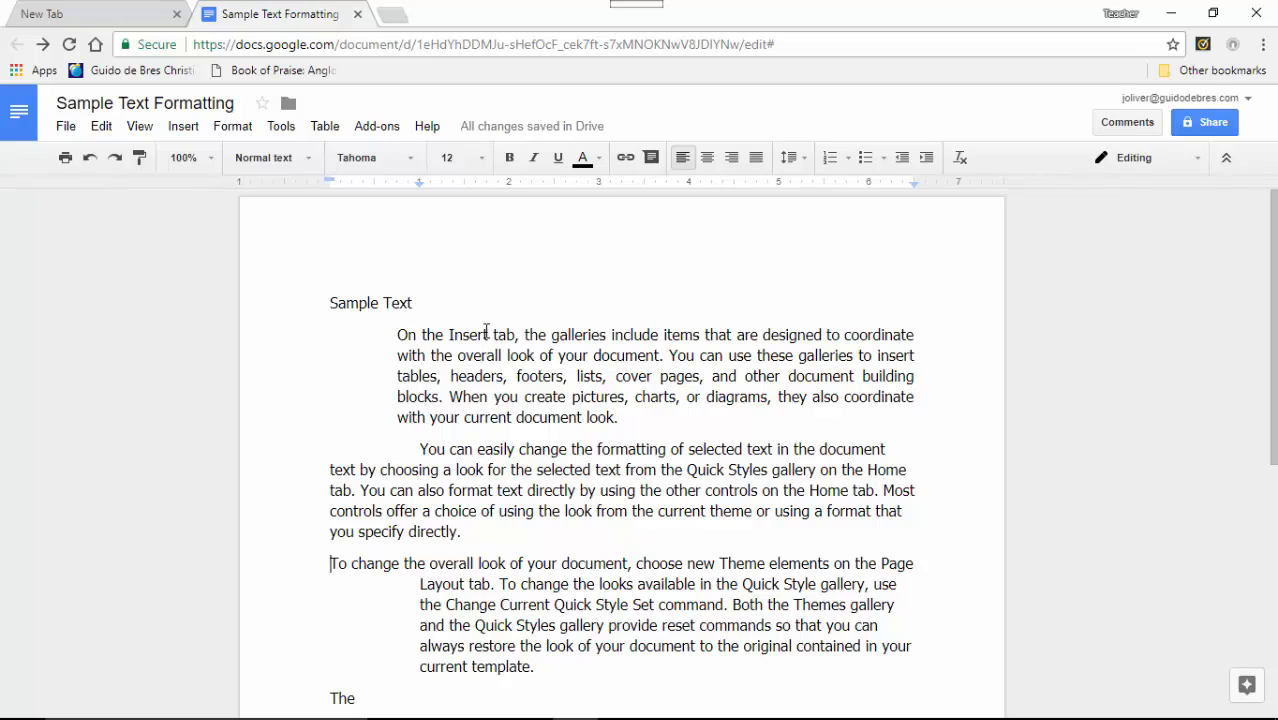
pyautogui.click(399, 334)
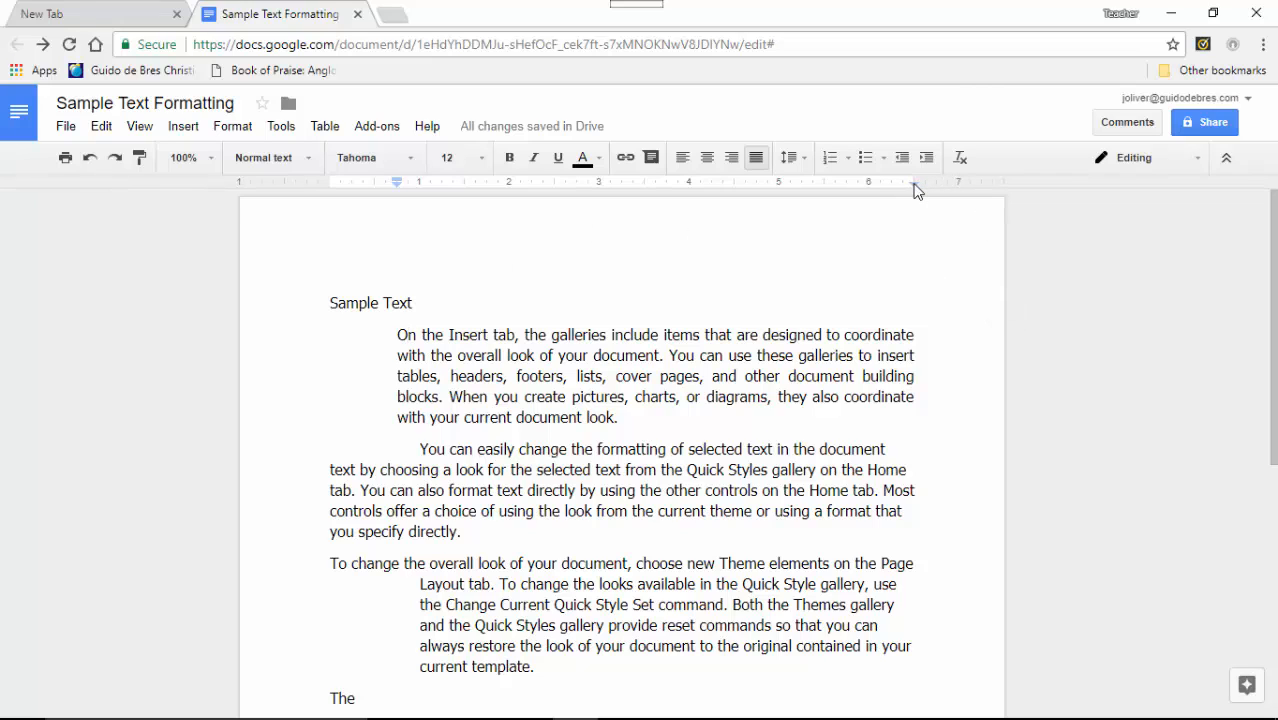
pyautogui.moveTo(915, 188); pyautogui.dragTo(824, 209)
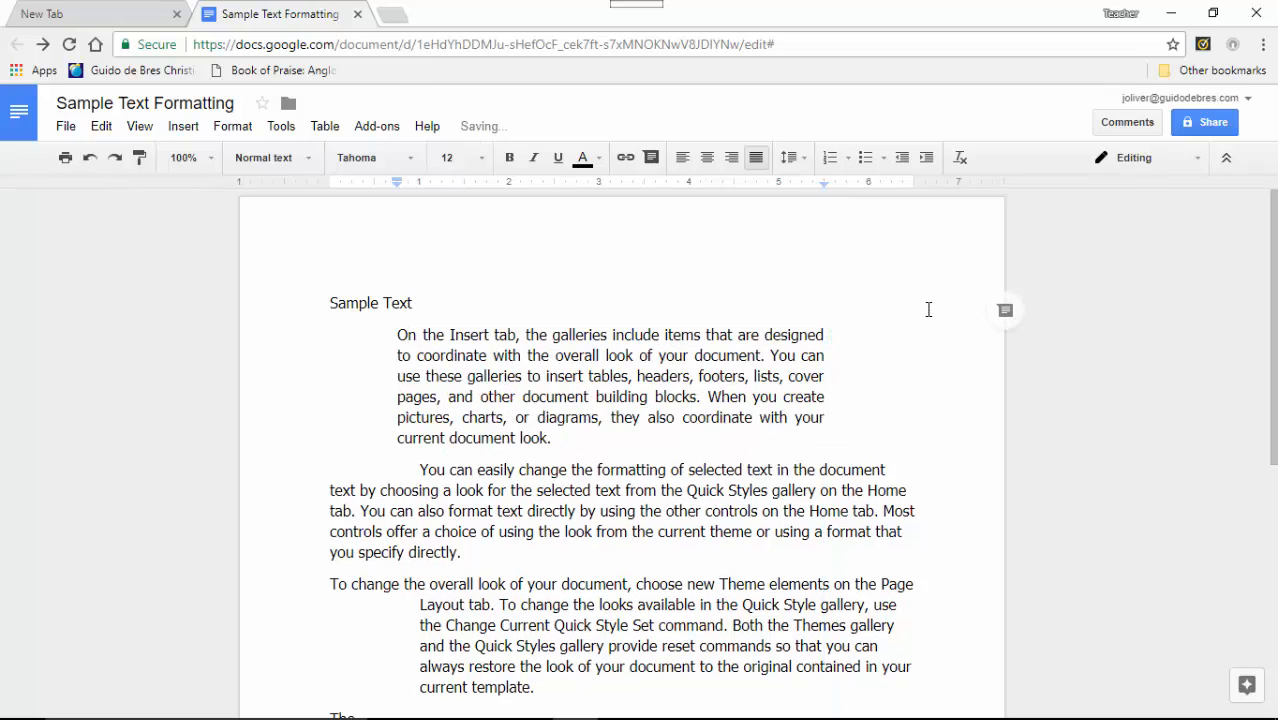